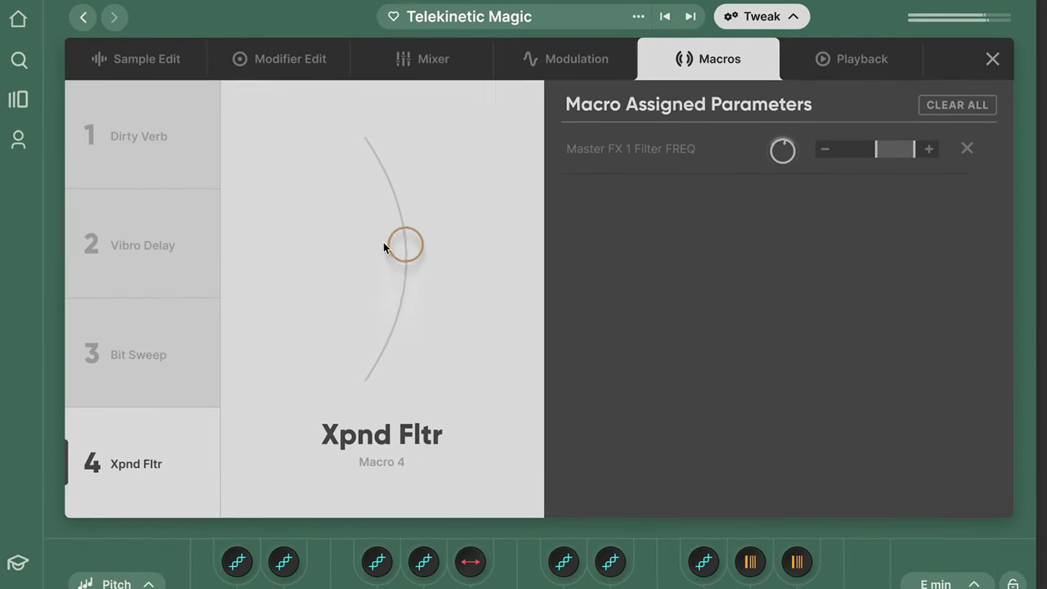
# Step: Raise the Step Filter macro, add sequencer steps, and set the reverb to 80 %
pyautogui.moveTo(383, 243); pyautogui.dragTo(352, 162)
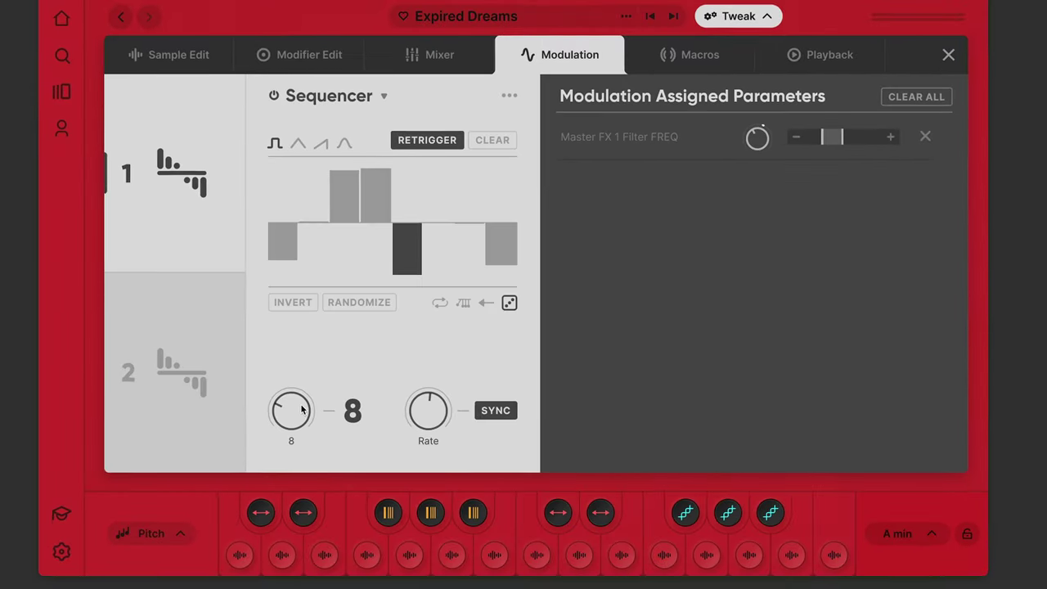
pyautogui.moveTo(283, 413); pyautogui.dragTo(310, 349)
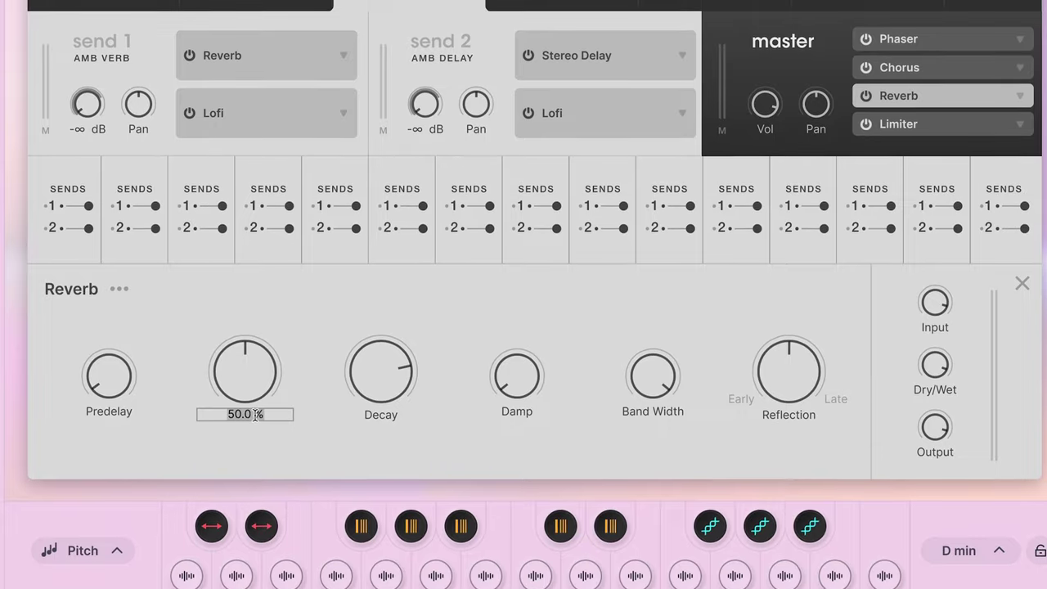
pyautogui.write('80')
pyautogui.press('Return')
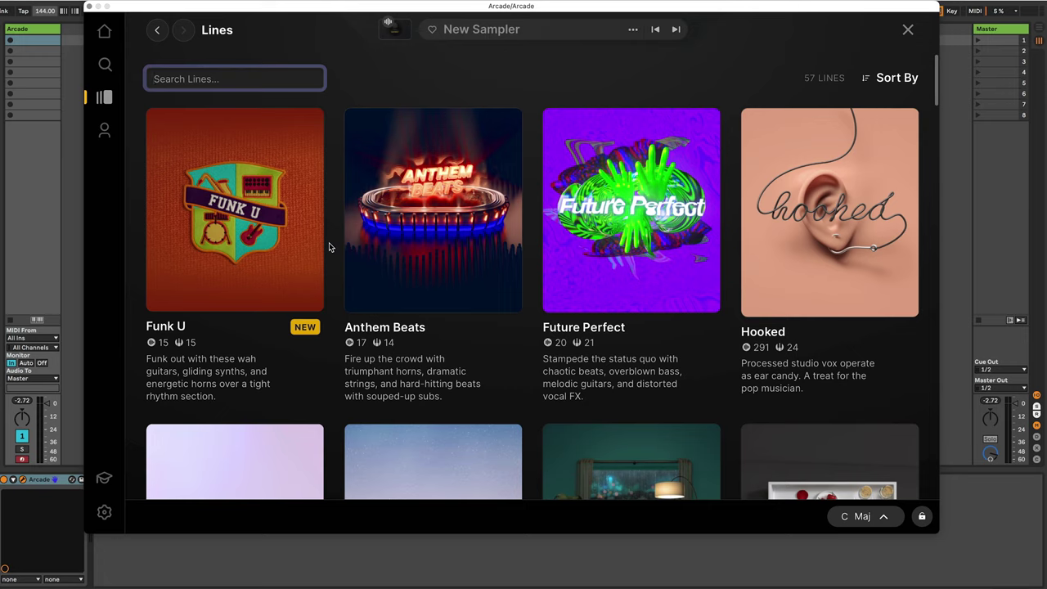
# Step: Load the Circular Path sampler from the Drip line
pyautogui.scroll(-3, 330, 247)
pyautogui.click(304, 305)
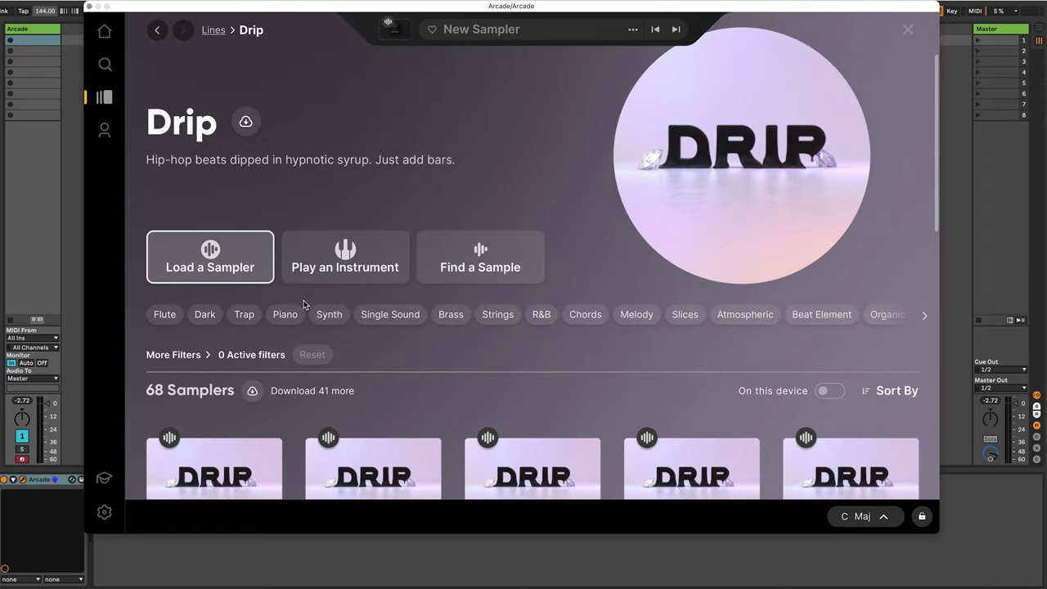
pyautogui.scroll(-2, 455, 346)
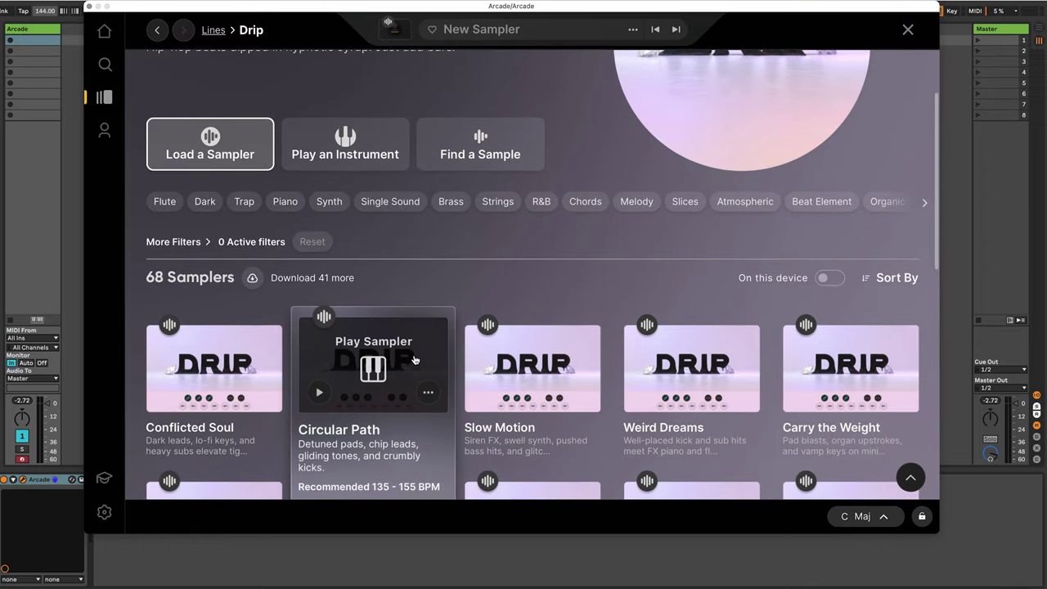
pyautogui.click(414, 360)
# Step: Rename the fourth macro, Slice, to Movement and clear all its assignments
pyautogui.click(499, 421)
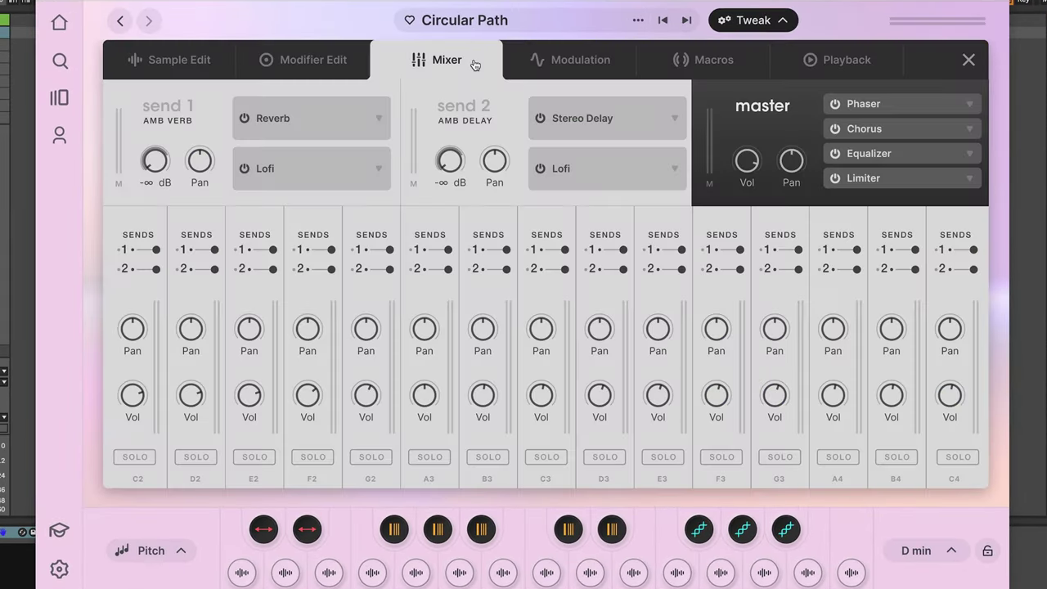
pyautogui.click(701, 72)
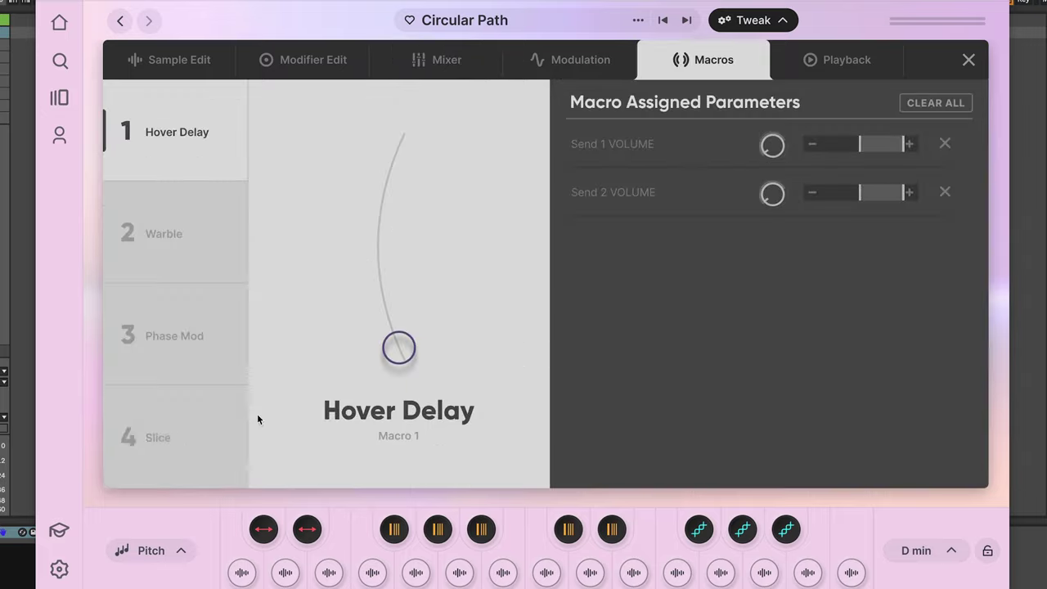
pyautogui.click(201, 429)
pyautogui.doubleClick(404, 420)
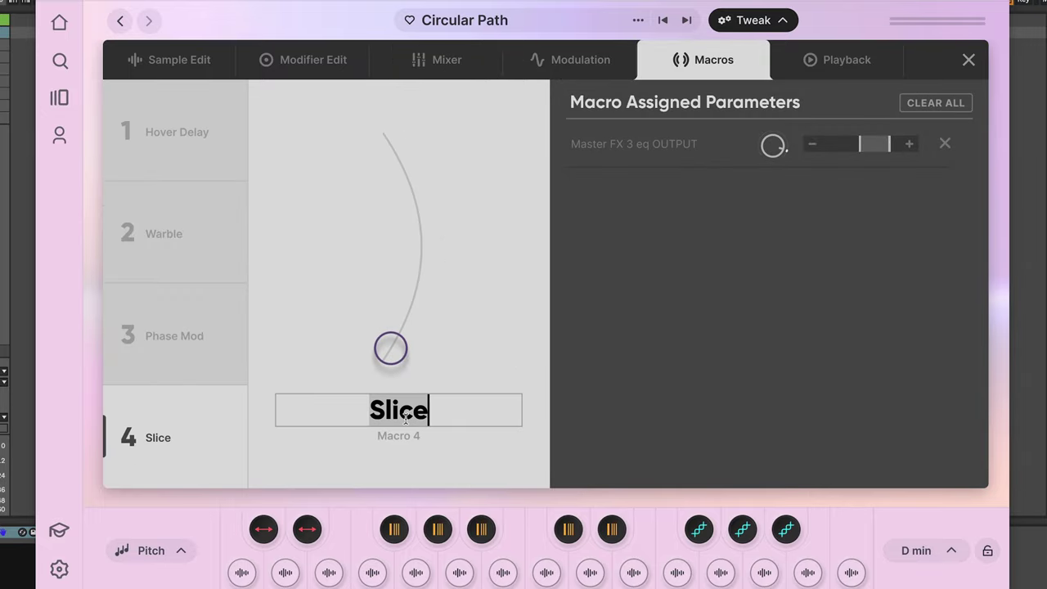
pyautogui.write('Movement')
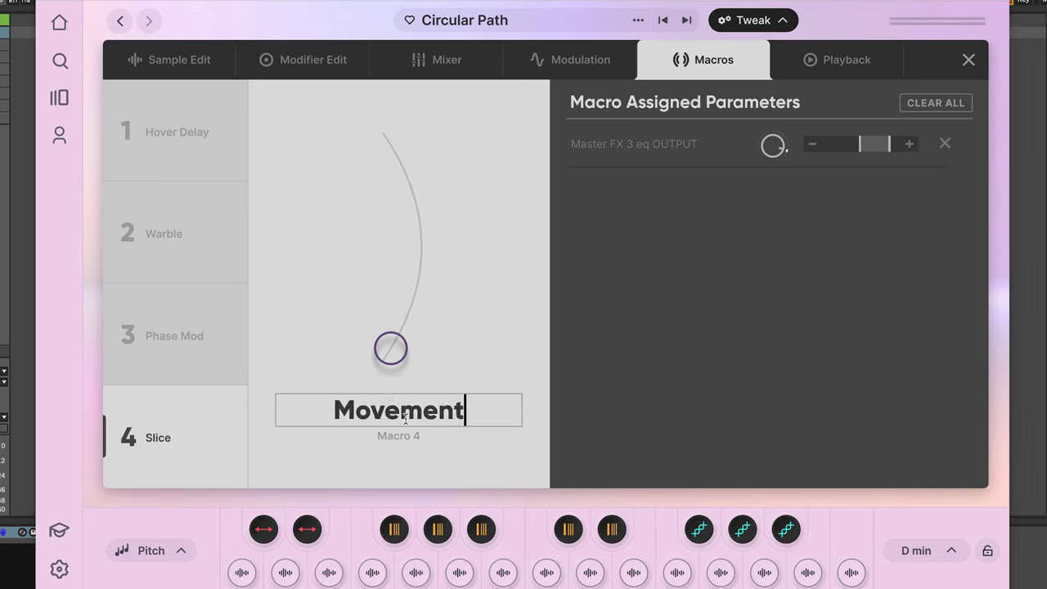
pyautogui.press('Return')
pyautogui.click(953, 105)
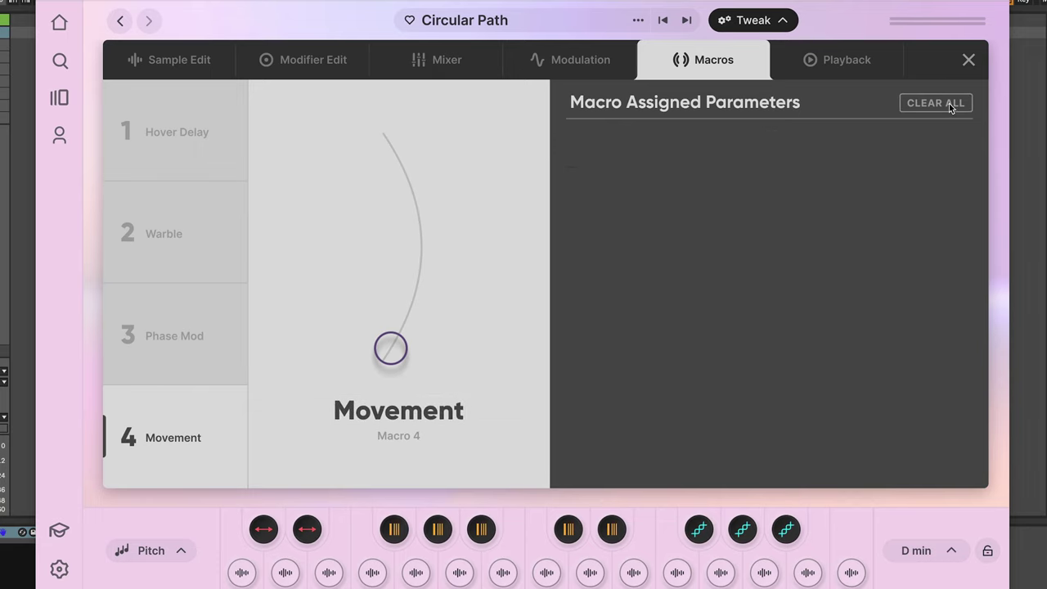
# Step: Set the master Equalizer effect slot to Empty
pyautogui.click(448, 68)
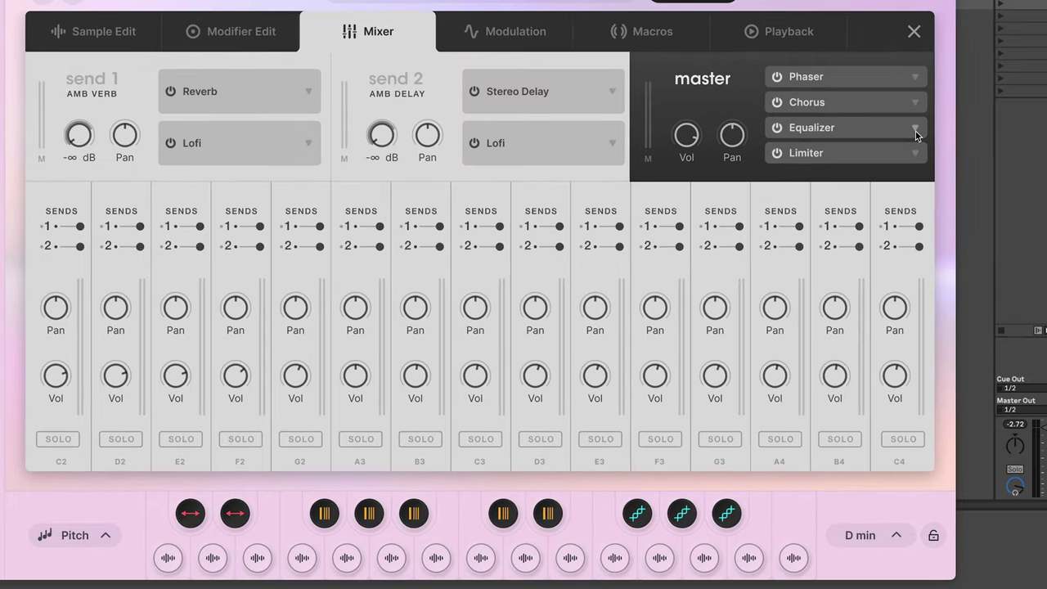
pyautogui.click(969, 161)
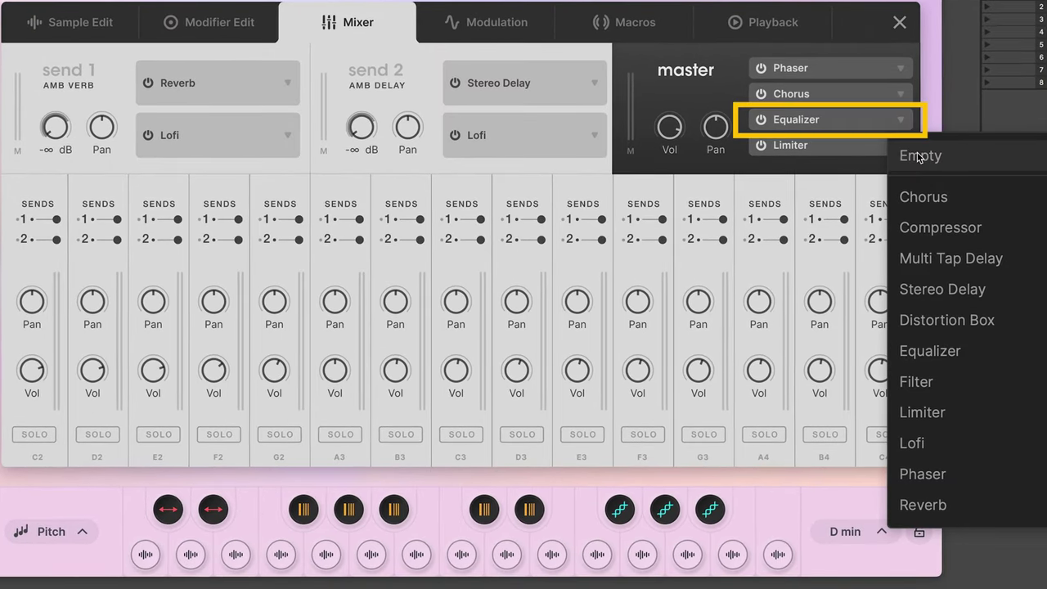
pyautogui.click(917, 157)
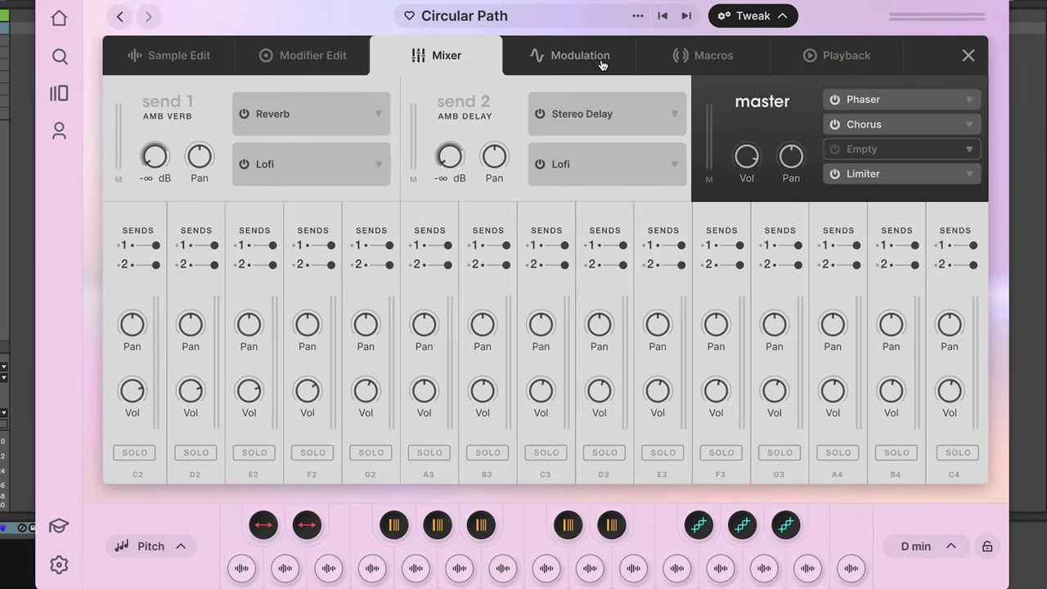
# Step: Clear the step sequencer's pattern, select the LFO modulator, and open Sample Edit
pyautogui.click(571, 54)
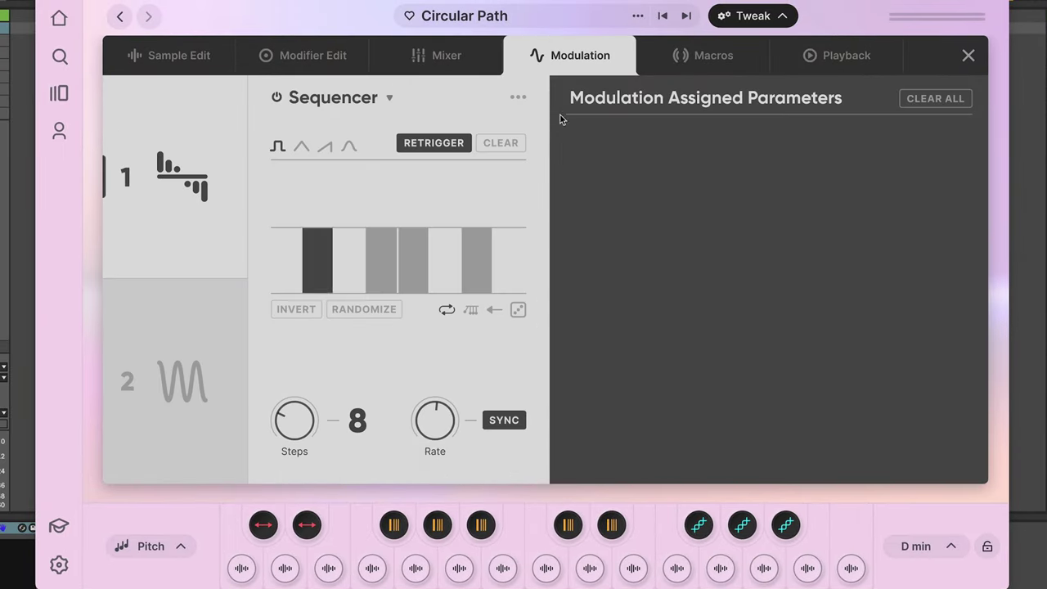
pyautogui.click(502, 144)
pyautogui.click(184, 370)
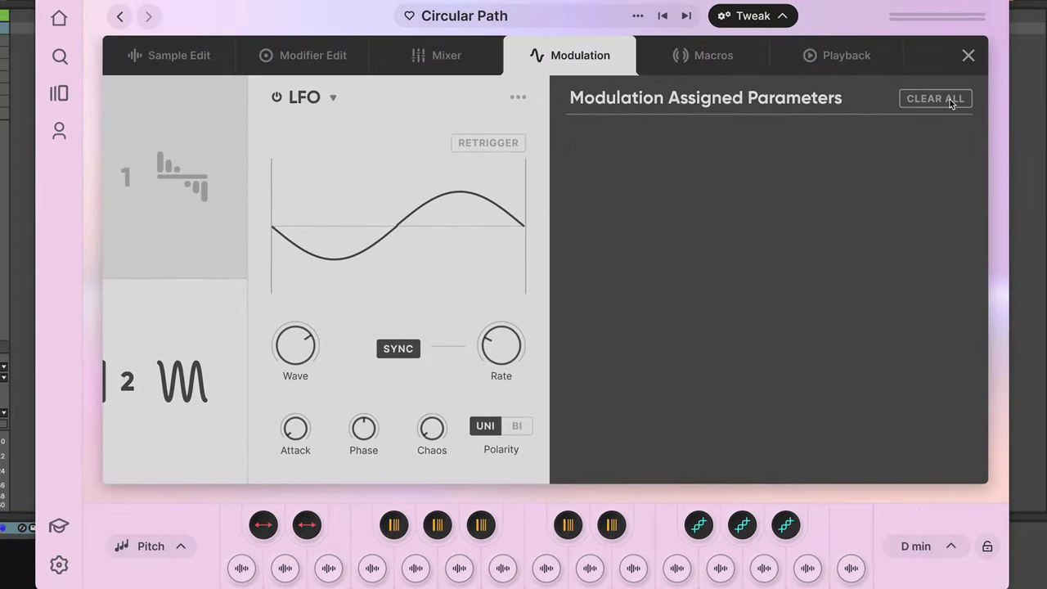
pyautogui.click(500, 550)
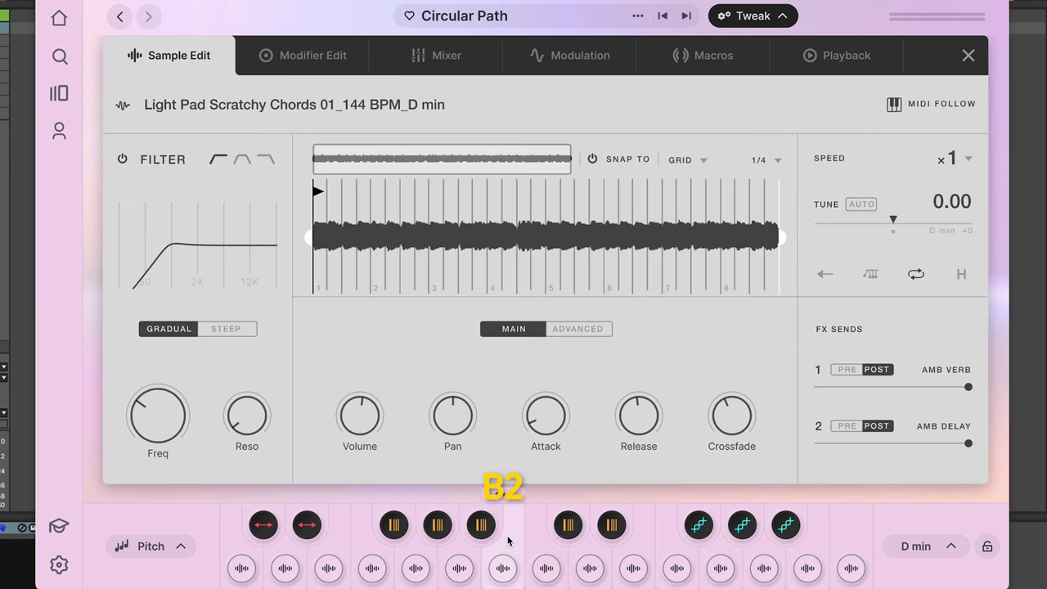
# Step: In the advanced sample settings, move the Formant knob toward -8 st and toggle its power switch
pyautogui.click(567, 333)
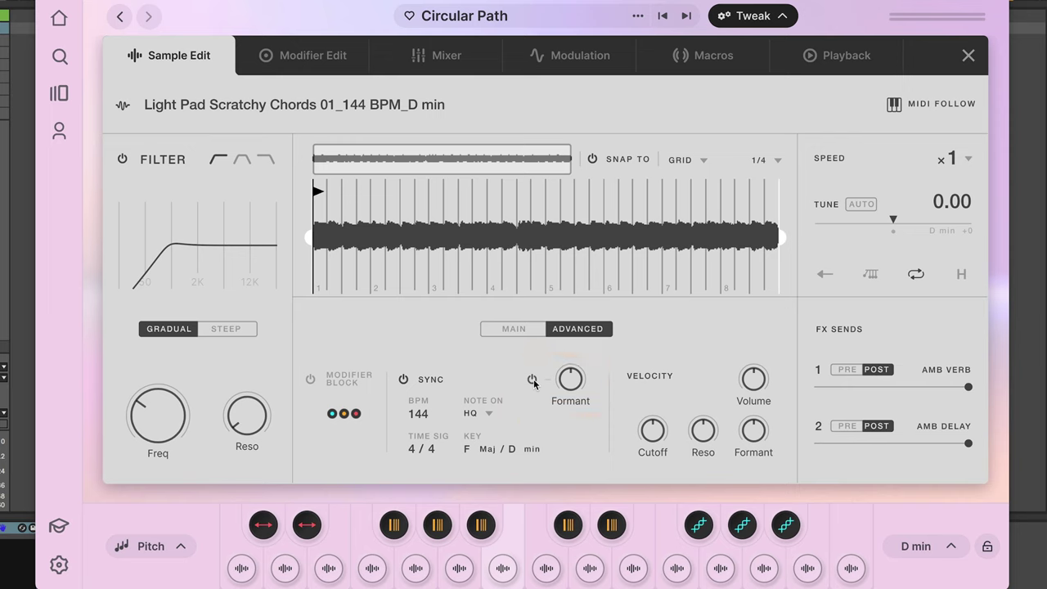
pyautogui.moveTo(555, 384)
pyautogui.moveTo(562, 383)
pyautogui.mouseDown()
pyautogui.moveTo(551, 404)
pyautogui.moveTo(557, 370)
pyautogui.mouseUp()
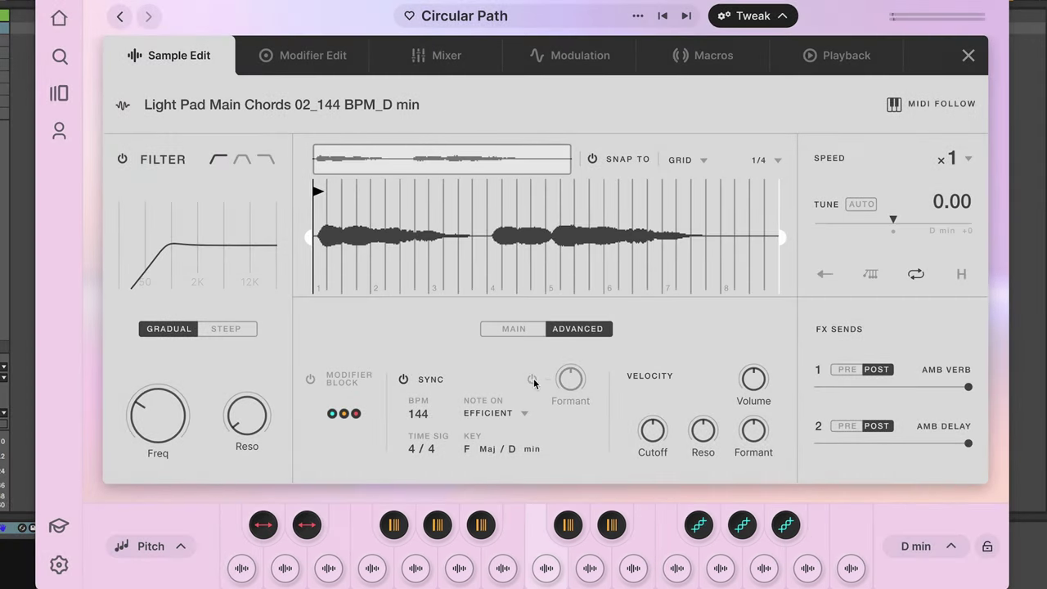
pyautogui.click(532, 380)
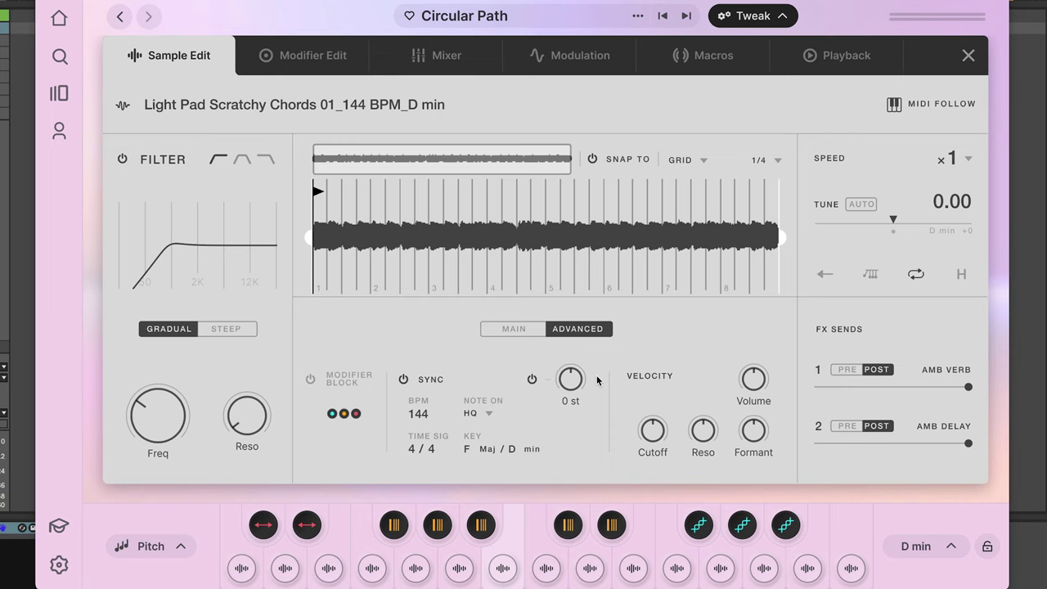
# Step: Assign modulation source 1 - StepModulation to the B2 Formant knob
pyautogui.rightClick(561, 378)
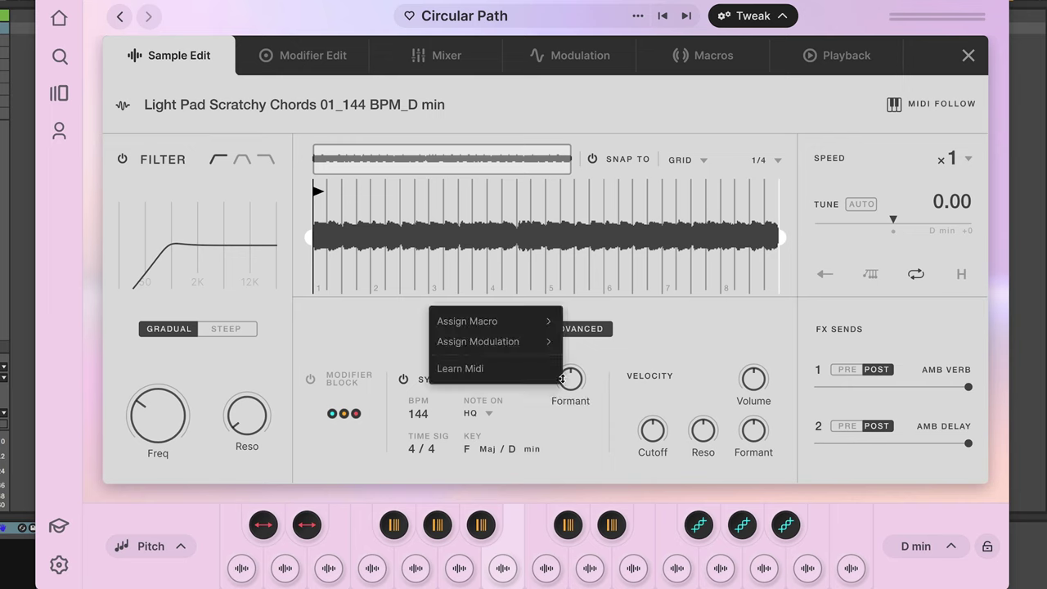
pyautogui.moveTo(536, 348)
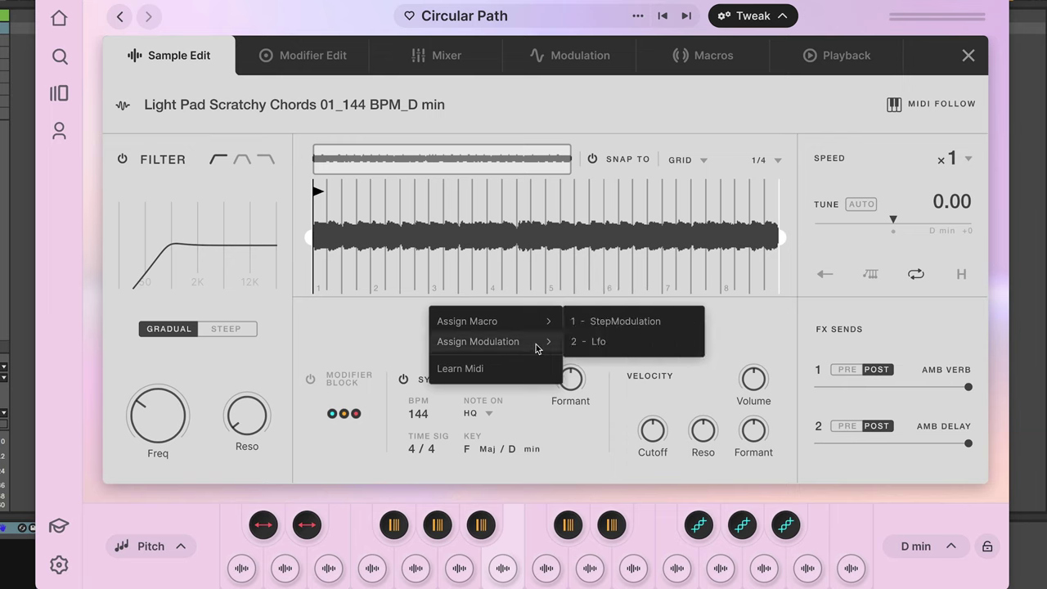
pyautogui.click(602, 321)
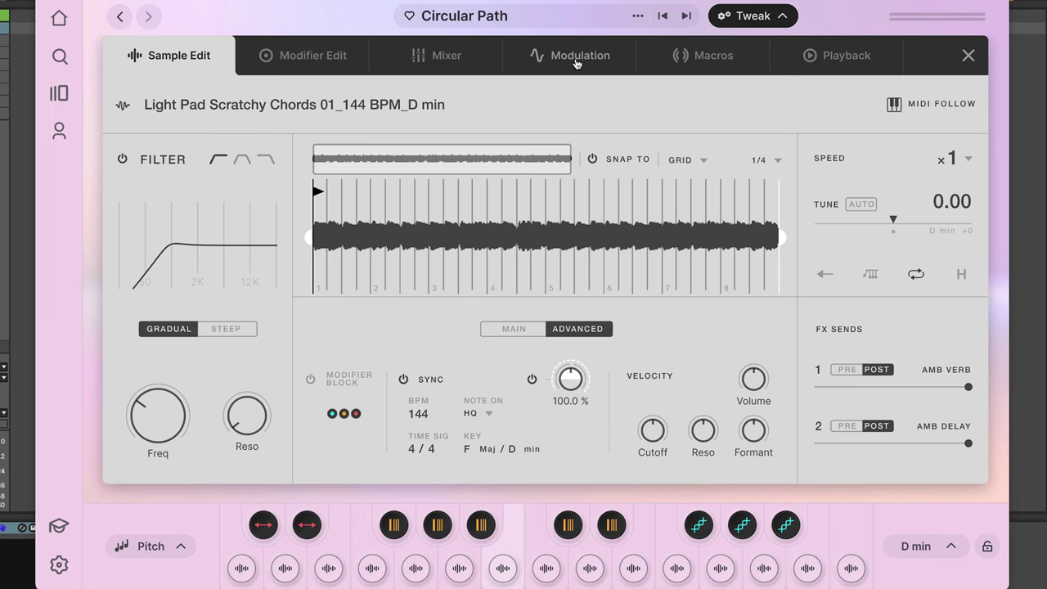
# Step: Randomize the step sequencer's pattern and set its rate to 1/16
pyautogui.click(576, 63)
pyautogui.click(118, 258)
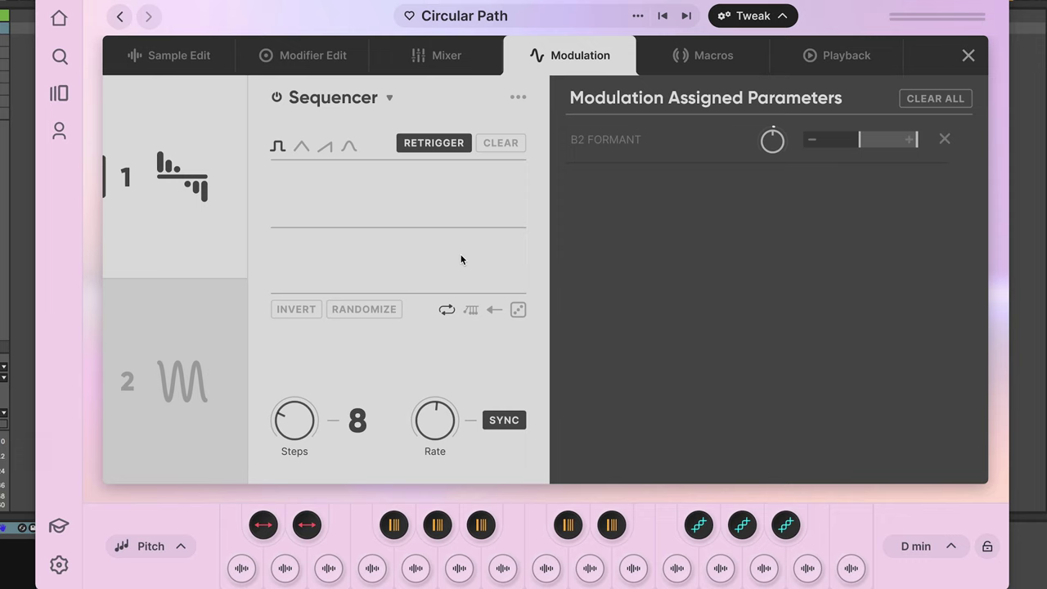
pyautogui.click(364, 309)
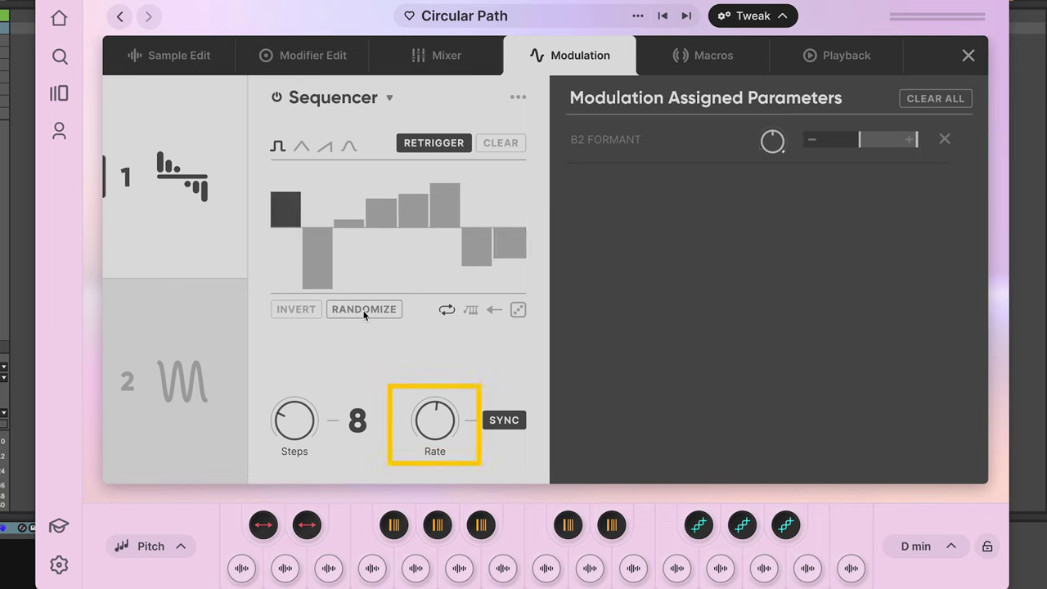
pyautogui.moveTo(444, 402)
pyautogui.moveTo(444, 402); pyautogui.dragTo(440, 409)
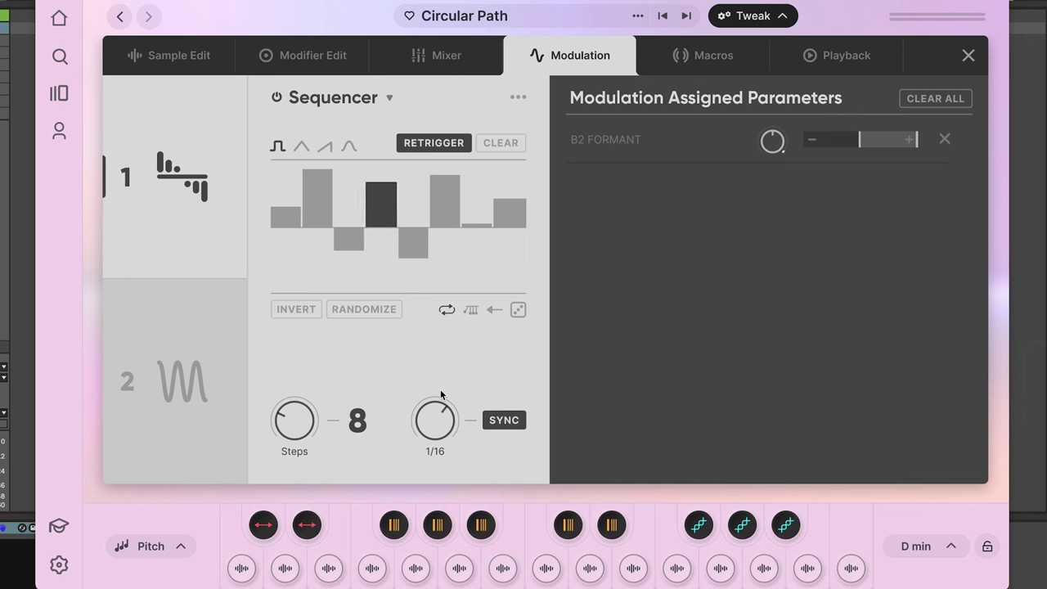
pyautogui.click(376, 310)
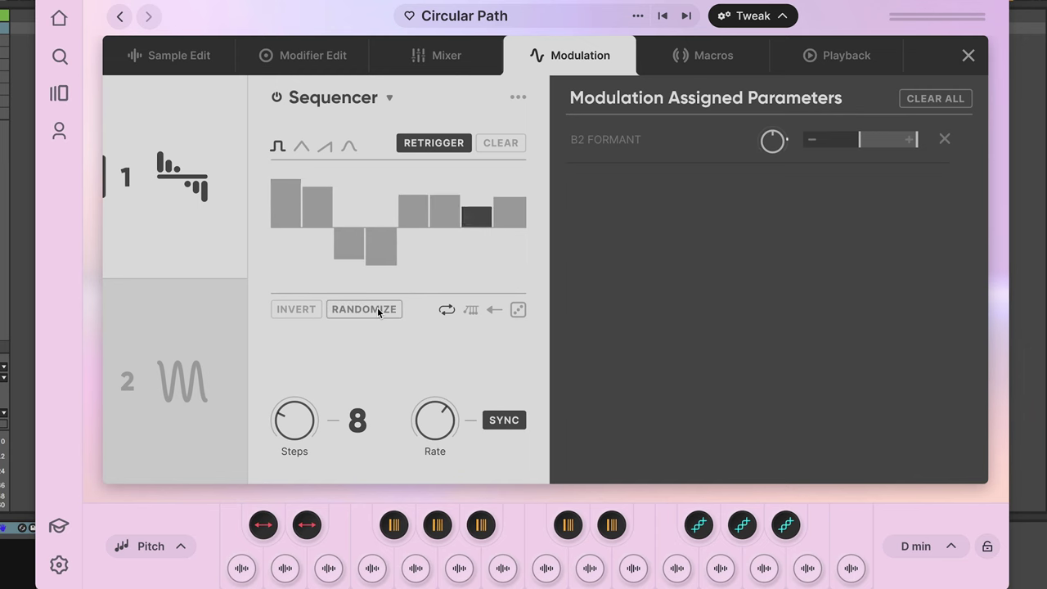
pyautogui.click(377, 308)
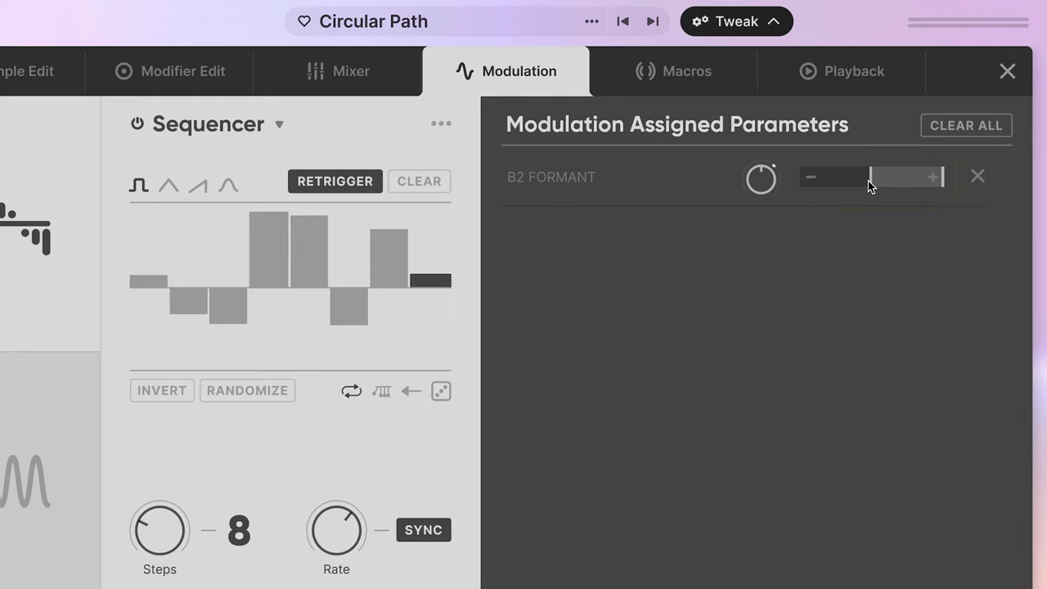
# Step: Zero the B2 Formant modulation range and put it under Movement macro control
pyautogui.doubleClick(872, 181)
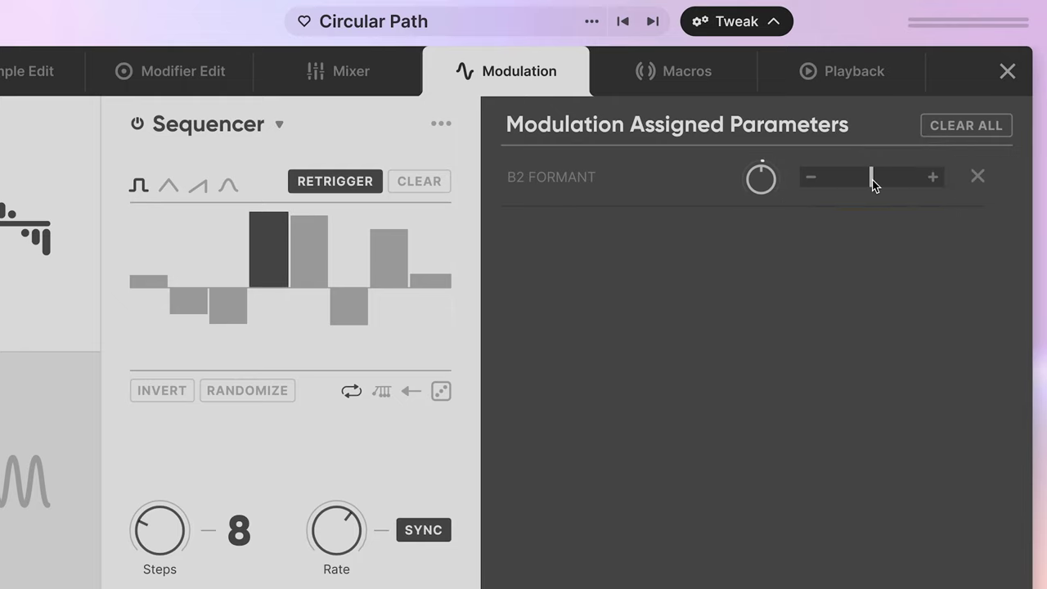
pyautogui.rightClick(760, 191)
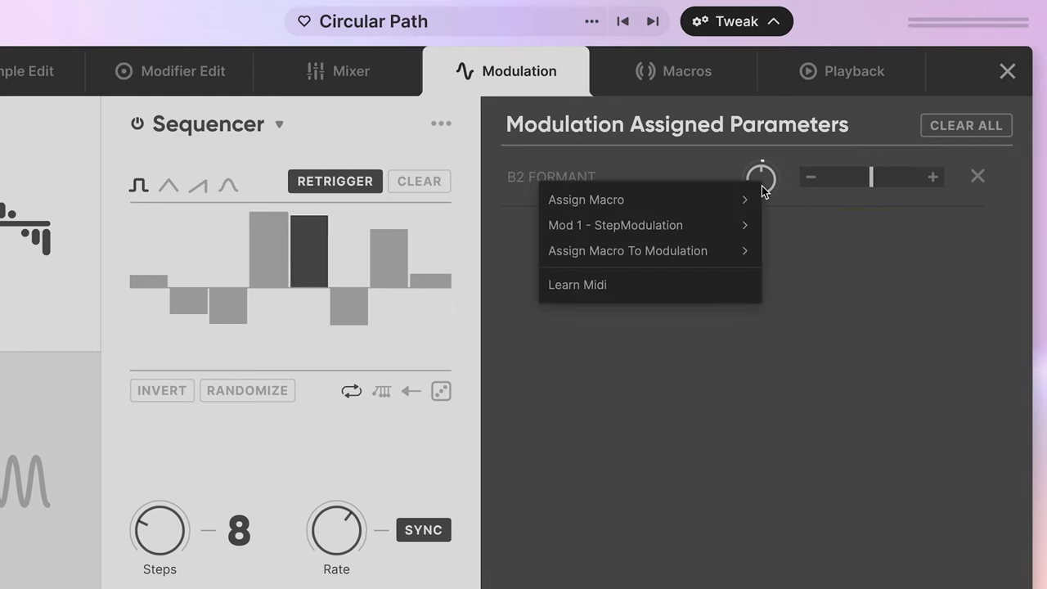
pyautogui.moveTo(697, 245)
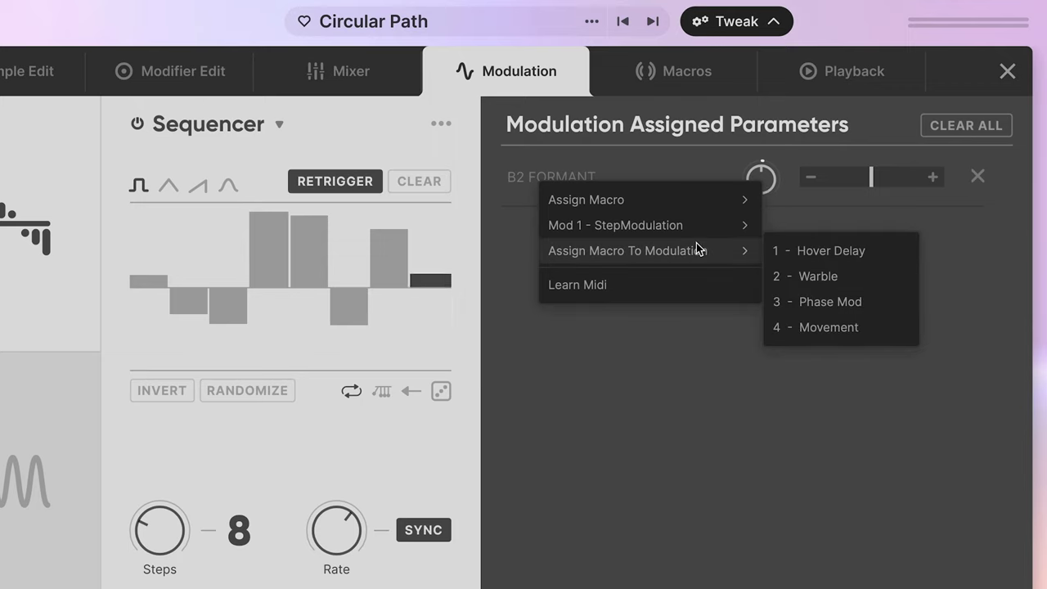
pyautogui.click(826, 327)
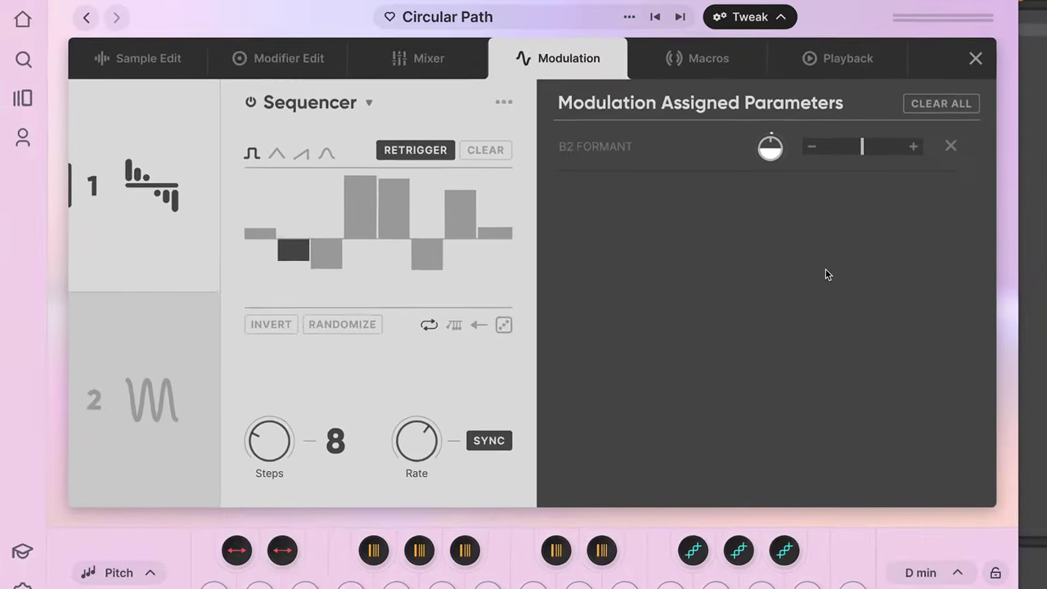
pyautogui.click(697, 61)
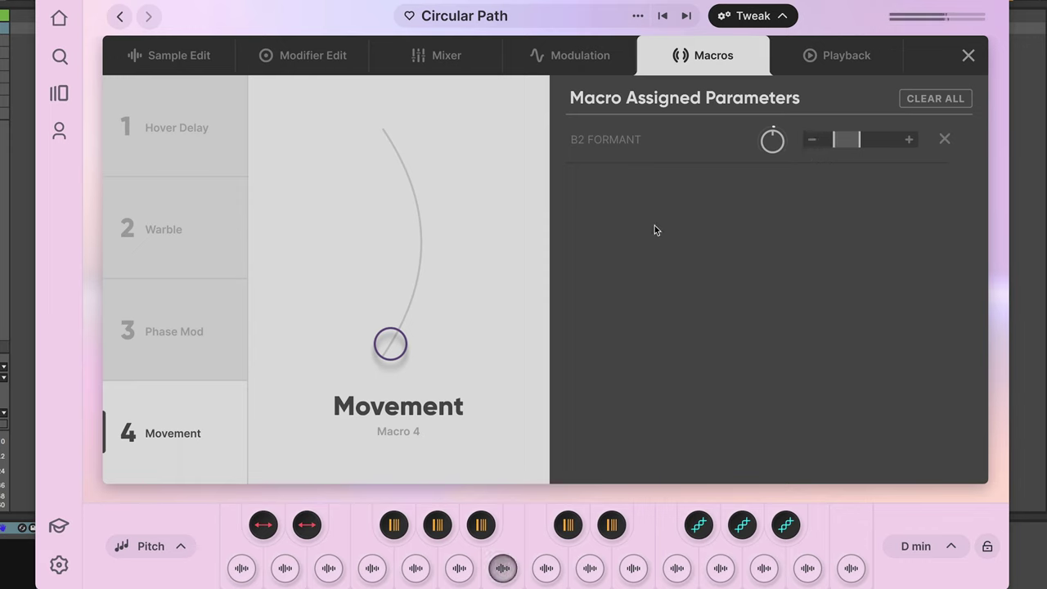
# Step: Drag the Movement macro handle from its minimum up to its maximum
pyautogui.moveTo(406, 337); pyautogui.dragTo(317, 106)
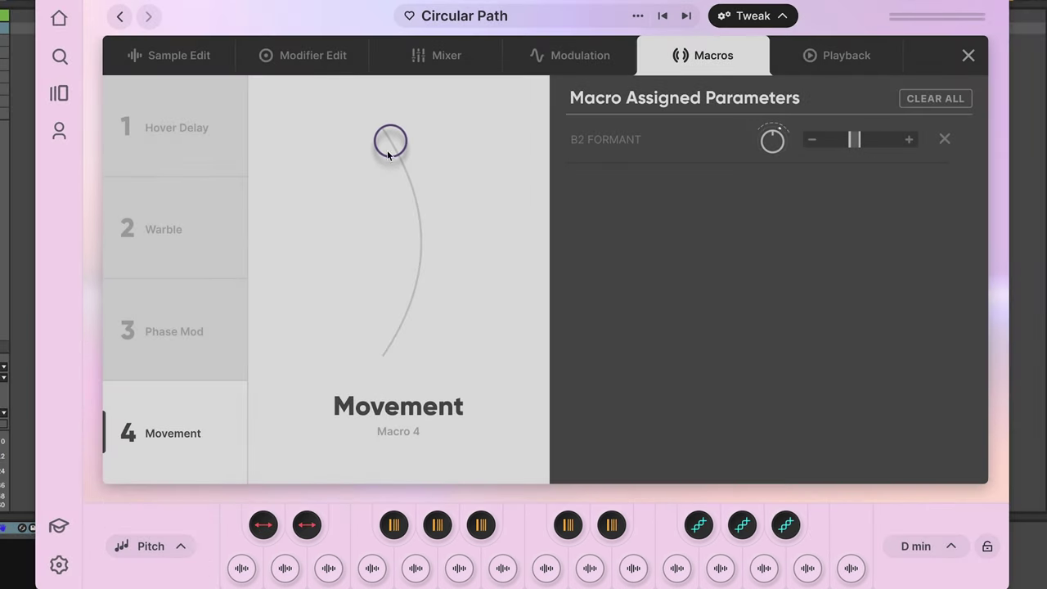
# Step: Return Movement to its minimum and apply the Formant modulation setup to all selected keys
pyautogui.moveTo(381, 148); pyautogui.dragTo(386, 582)
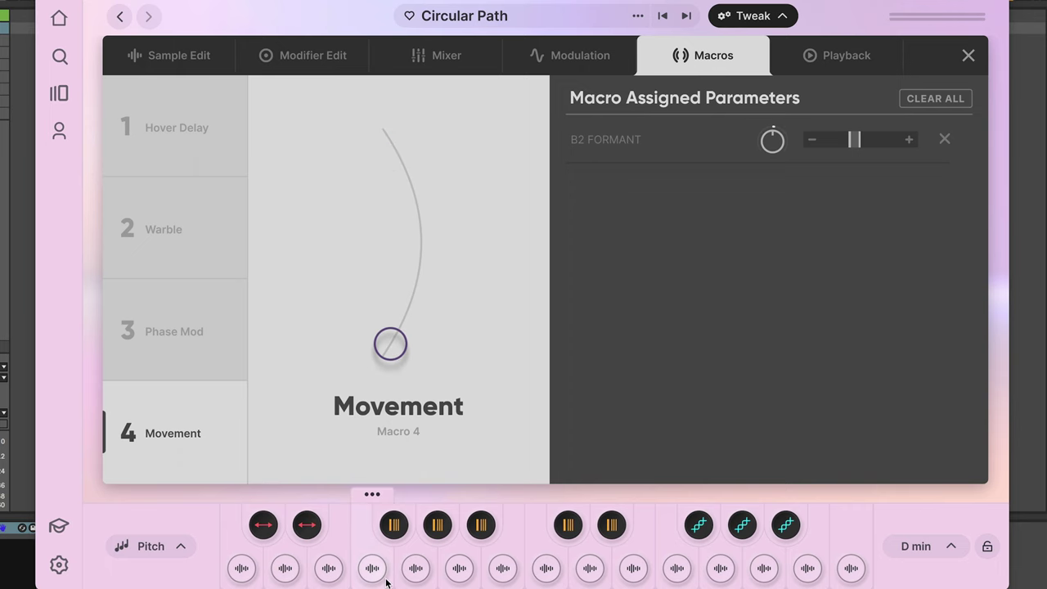
pyautogui.click(501, 538)
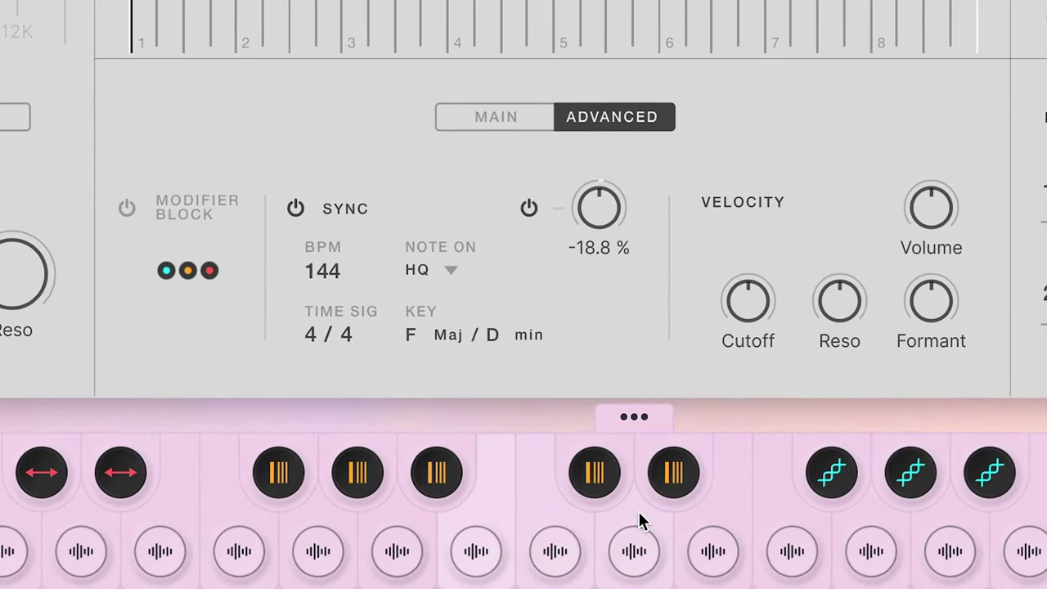
pyautogui.moveTo(573, 218)
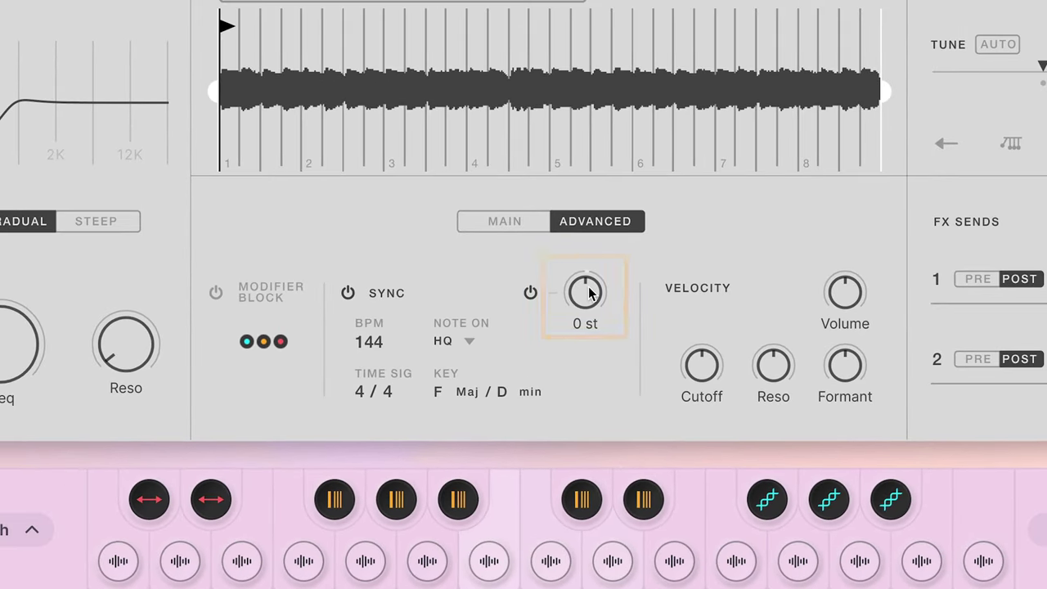
pyautogui.rightClick(588, 290)
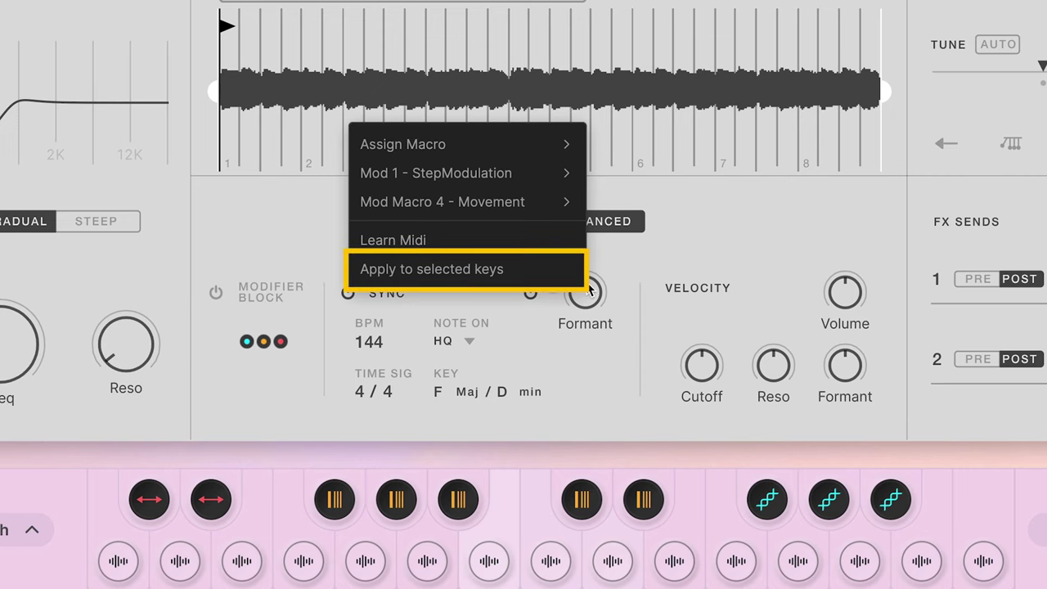
pyautogui.click(550, 275)
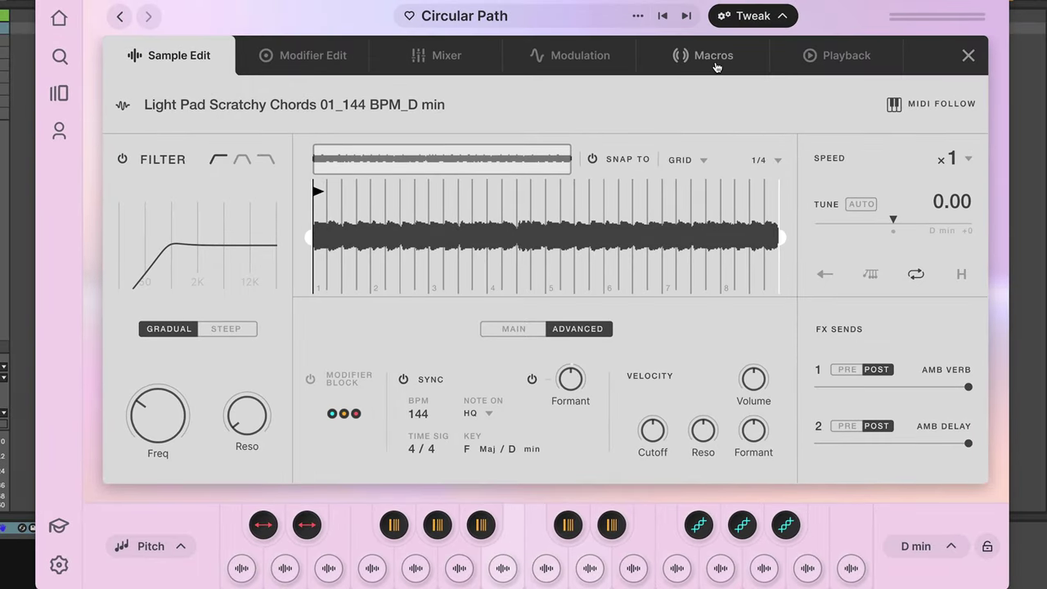
# Step: Sweep Movement up and back to test B2, C3, D3 Formant, then nudge D3's range
pyautogui.click(716, 65)
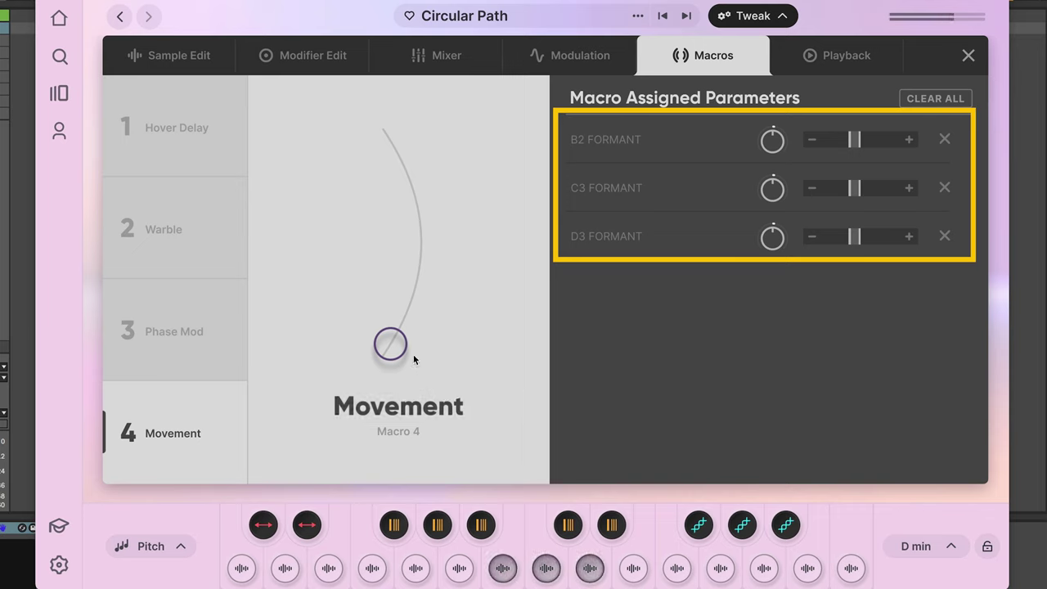
pyautogui.moveTo(390, 343); pyautogui.dragTo(359, 127)
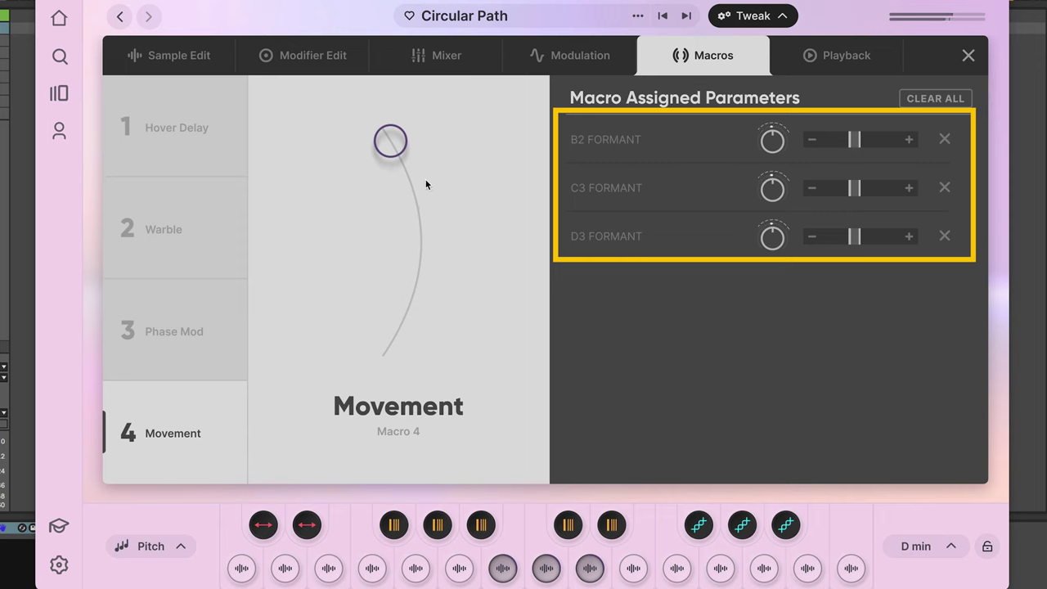
pyautogui.moveTo(393, 160); pyautogui.dragTo(388, 359)
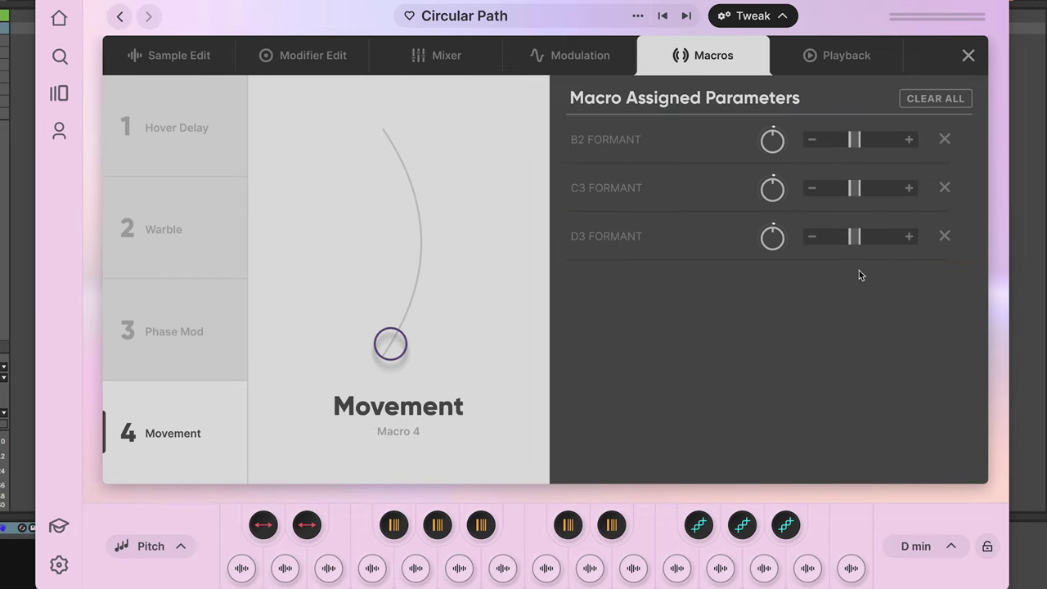
pyautogui.moveTo(858, 239)
pyautogui.mouseDown()
pyautogui.moveTo(878, 237)
pyautogui.moveTo(859, 237)
pyautogui.mouseUp()
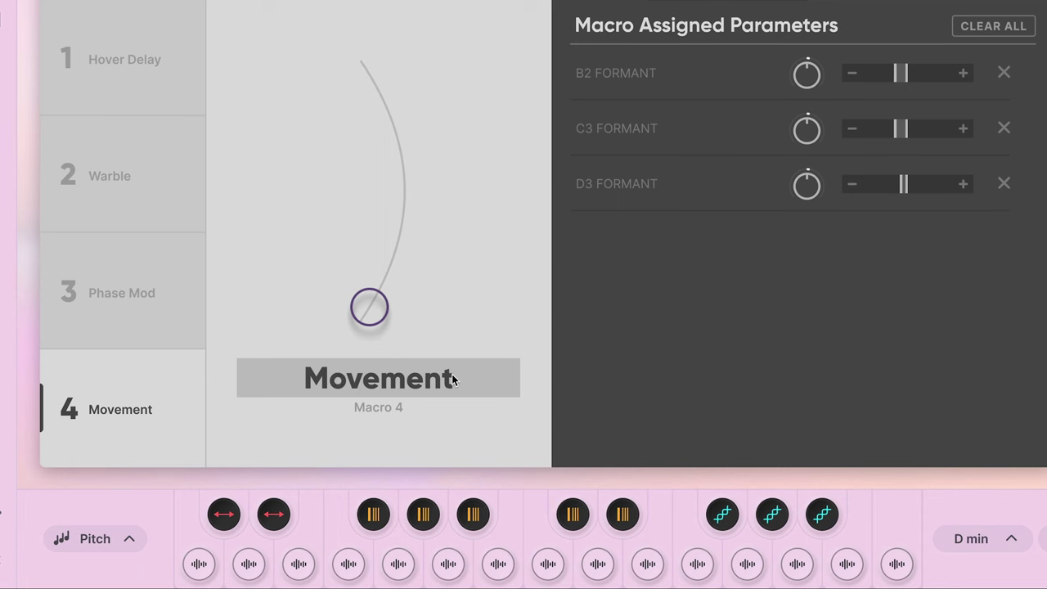
# Step: Assign 2 - Lfo to modulate the Pan of the B2 key's sample
pyautogui.click(515, 522)
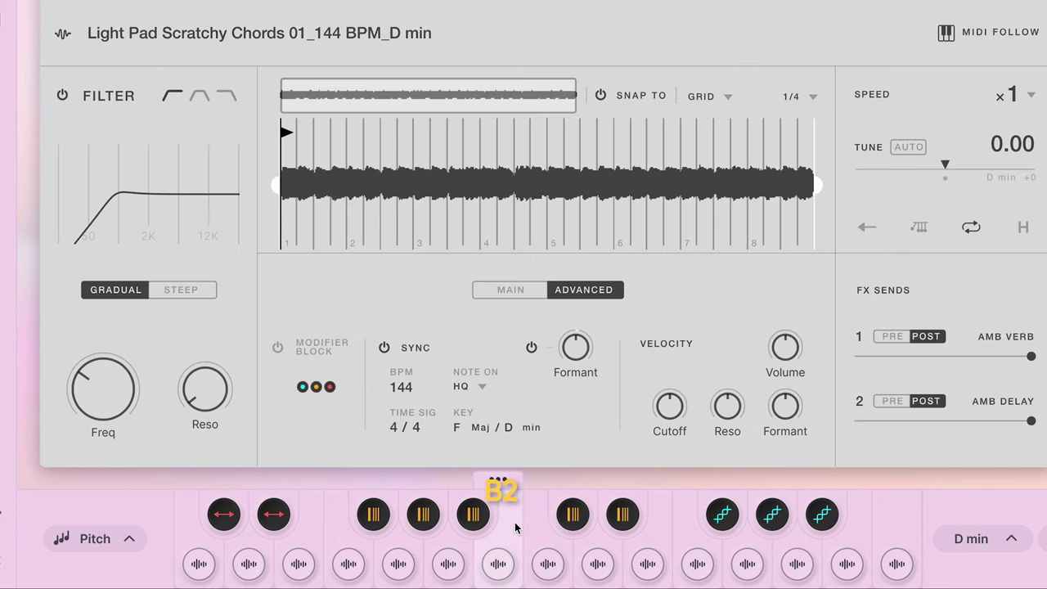
pyautogui.click(500, 291)
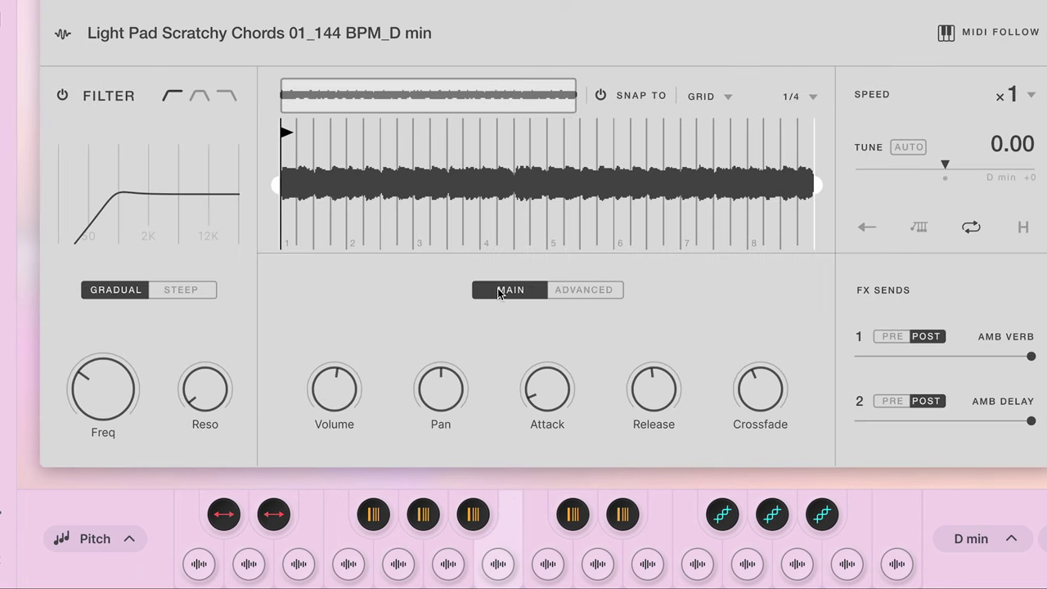
pyautogui.moveTo(451, 372)
pyautogui.rightClick(449, 379)
pyautogui.moveTo(535, 321)
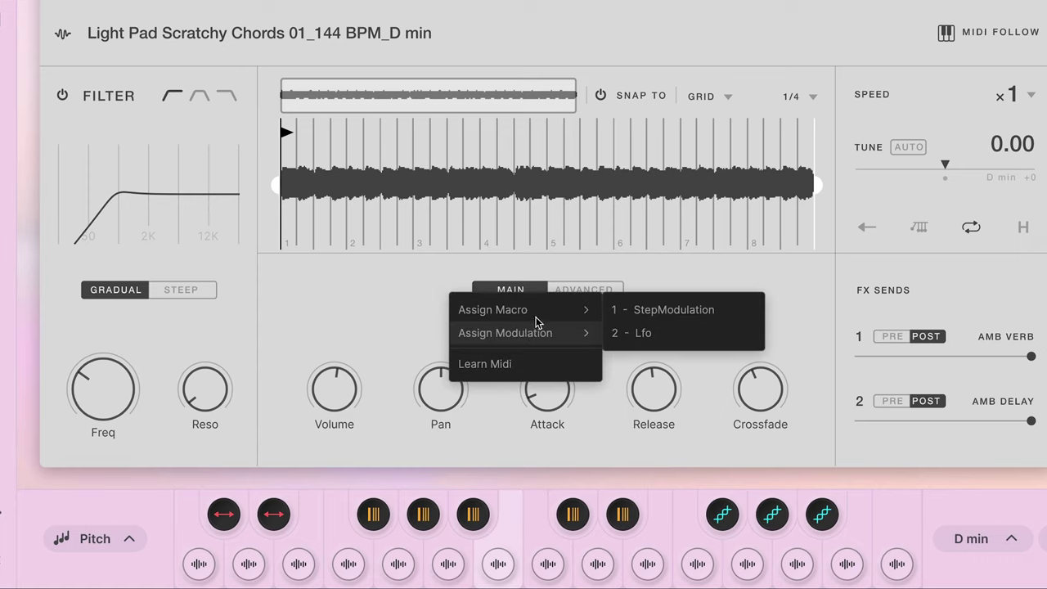
pyautogui.click(645, 334)
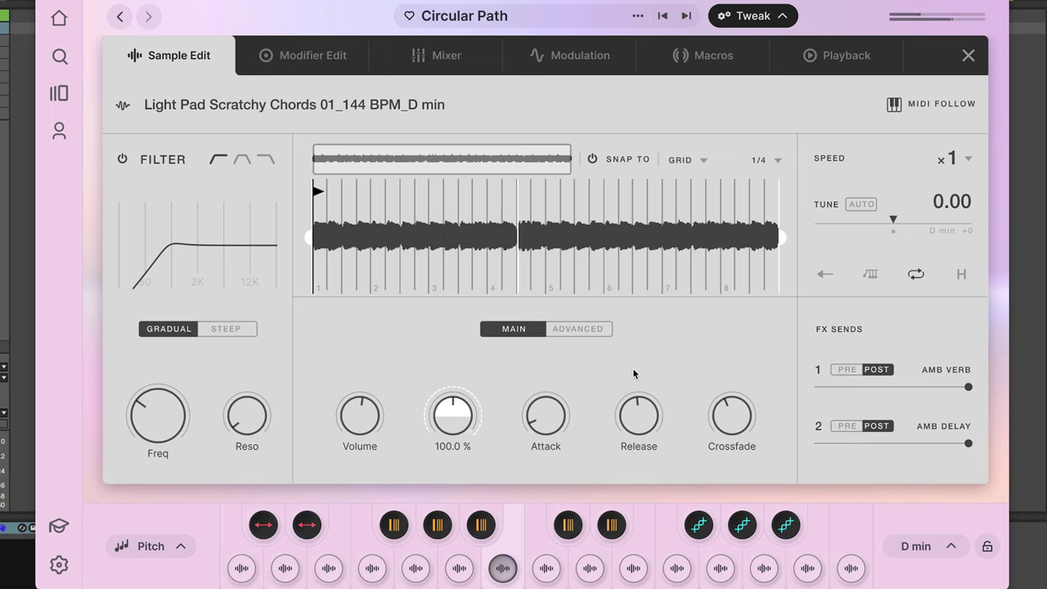
# Step: Set the slot 2 LFO to retrigger and bipolar polarity, with the Wave knob at 5 (square)
pyautogui.click(577, 58)
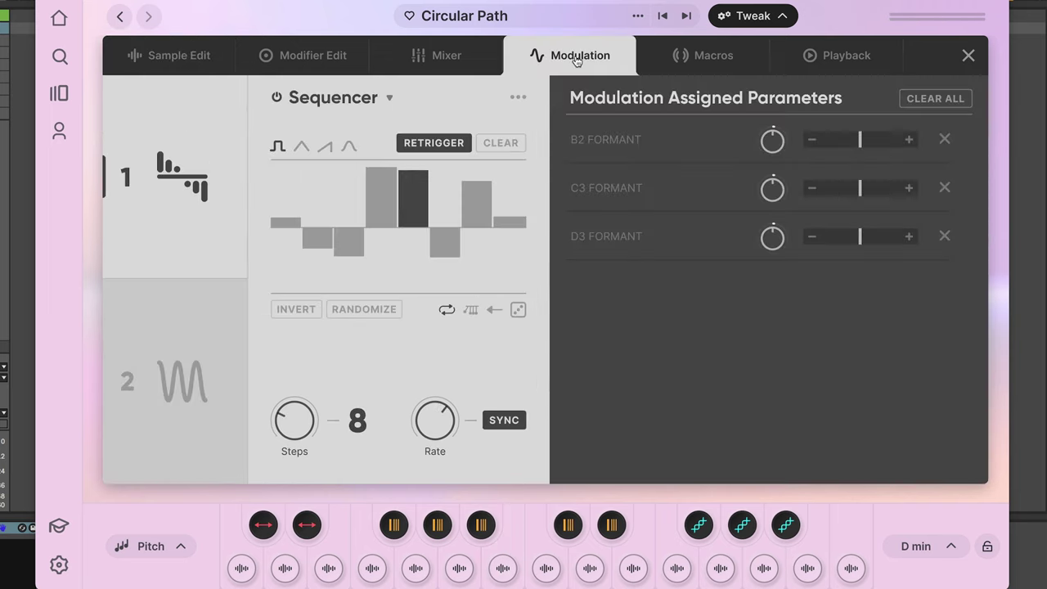
pyautogui.click(204, 350)
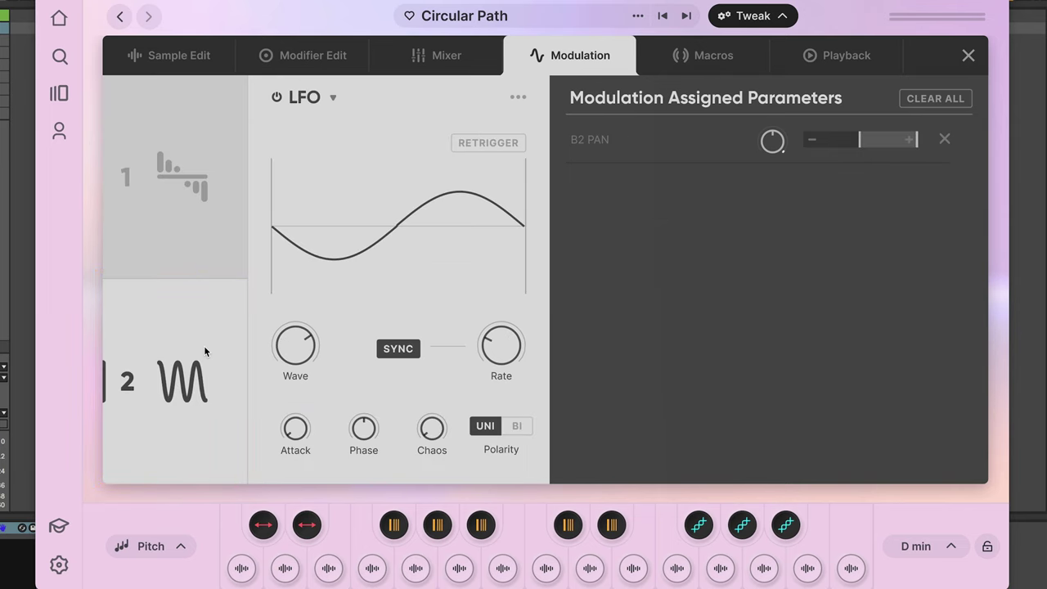
pyautogui.click(464, 146)
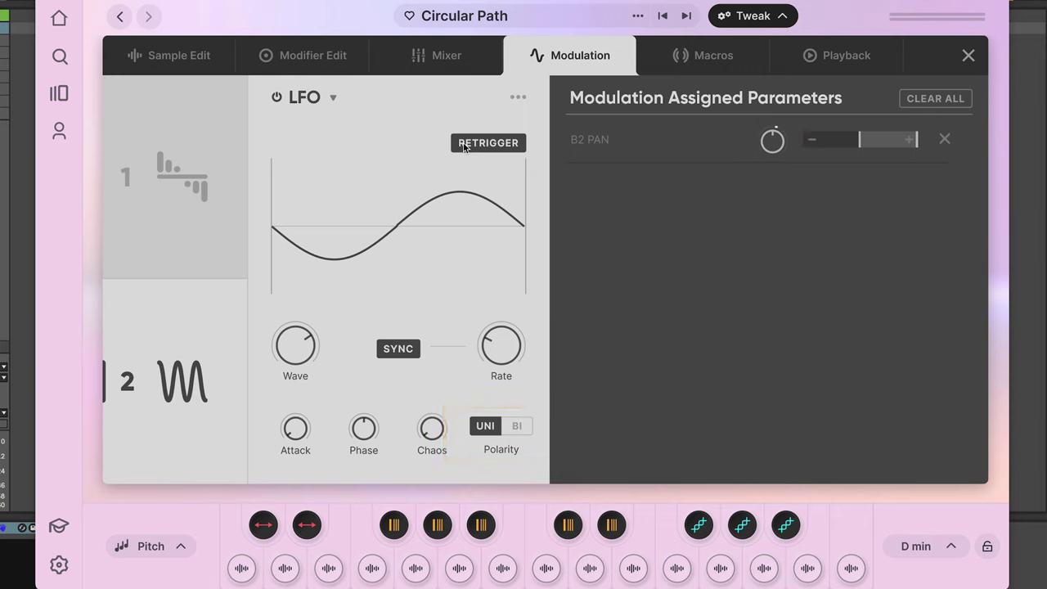
pyautogui.click(517, 428)
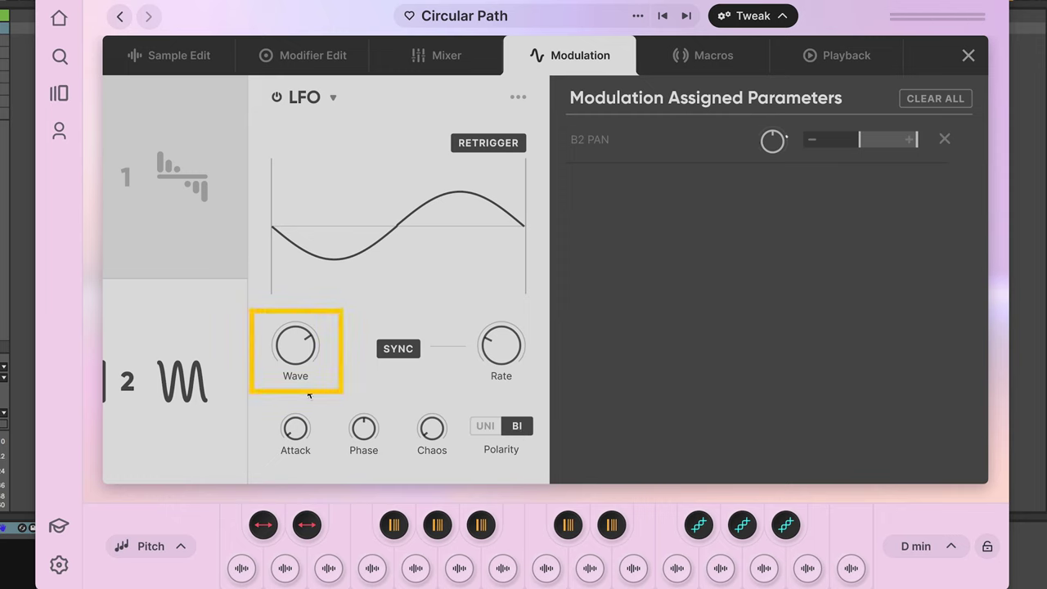
pyautogui.moveTo(302, 372)
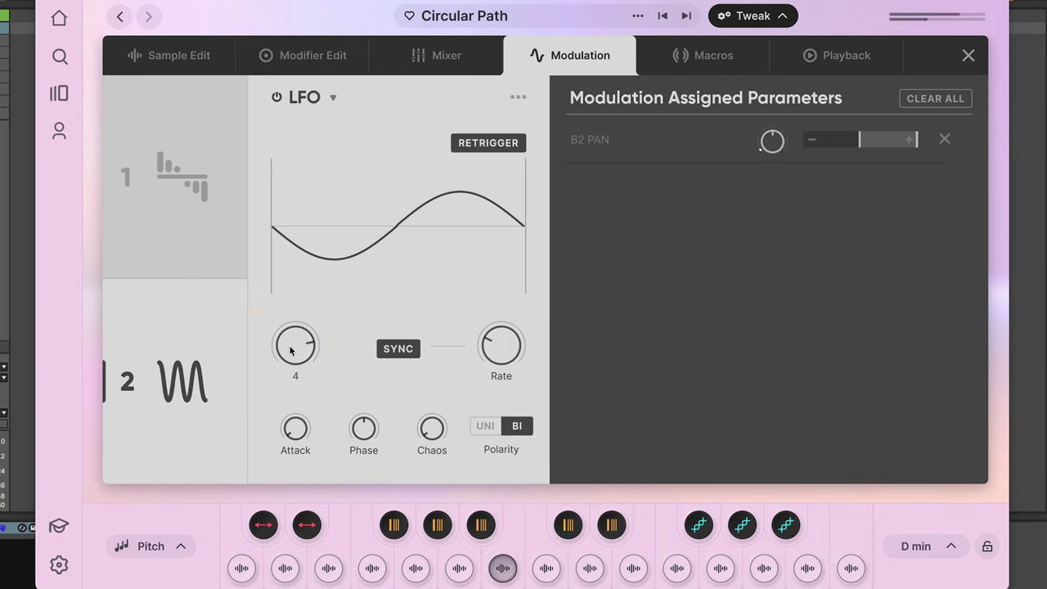
pyautogui.scroll(1, 292, 342)
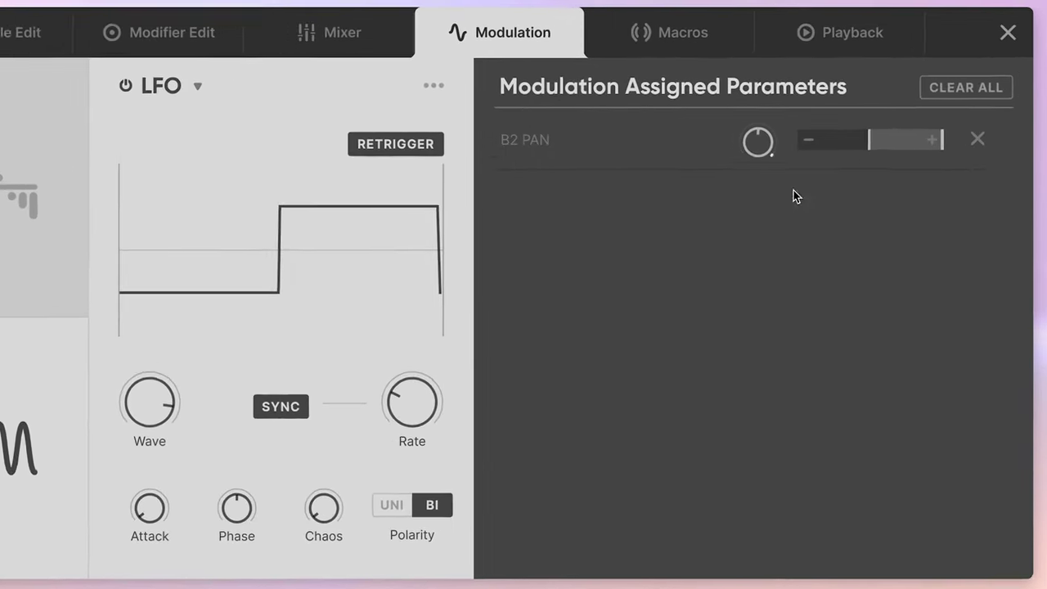
# Step: Zero the LFO's B2 Pan amount and assign that modulation to macro 4 - Movement
pyautogui.click(873, 143)
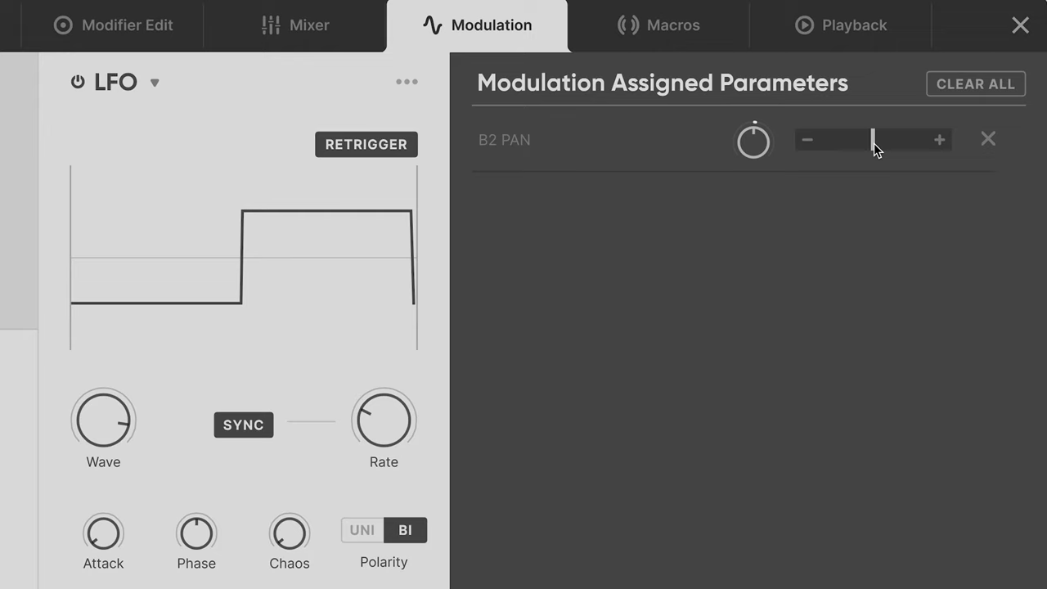
pyautogui.rightClick(764, 144)
pyautogui.moveTo(678, 208)
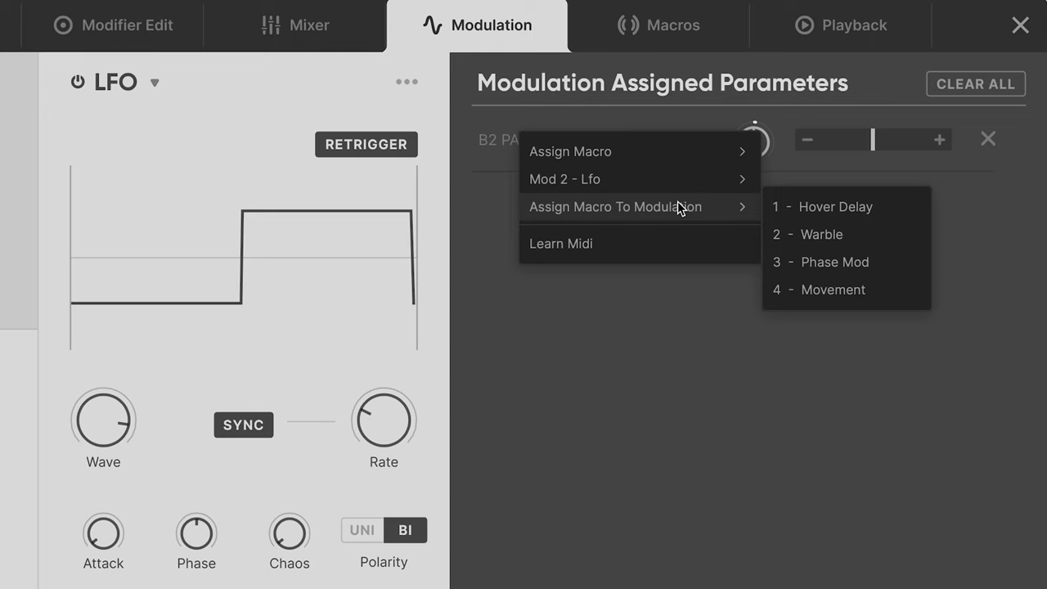
pyautogui.click(850, 291)
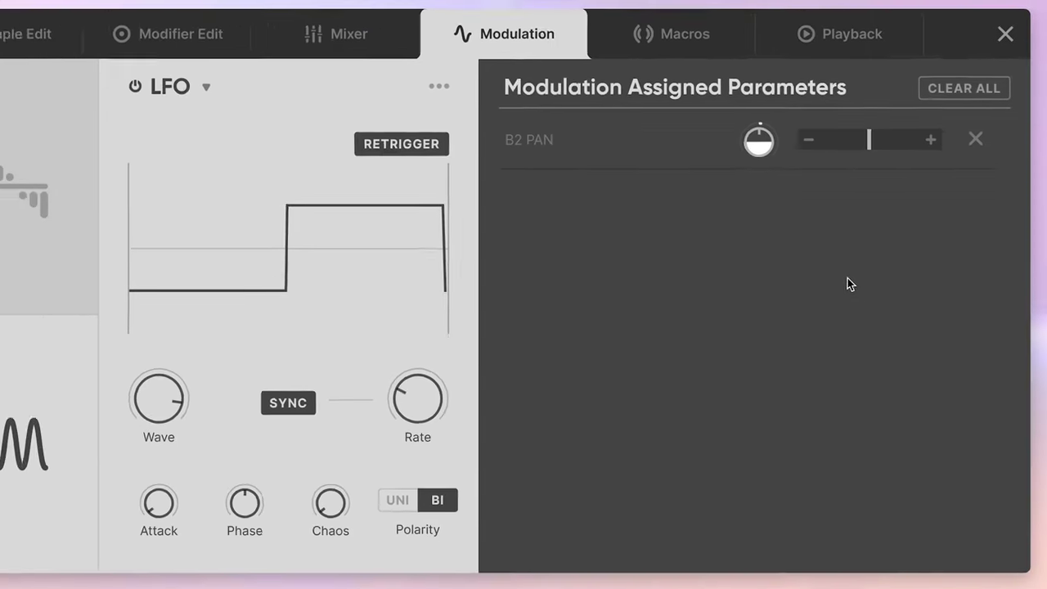
pyautogui.click(671, 42)
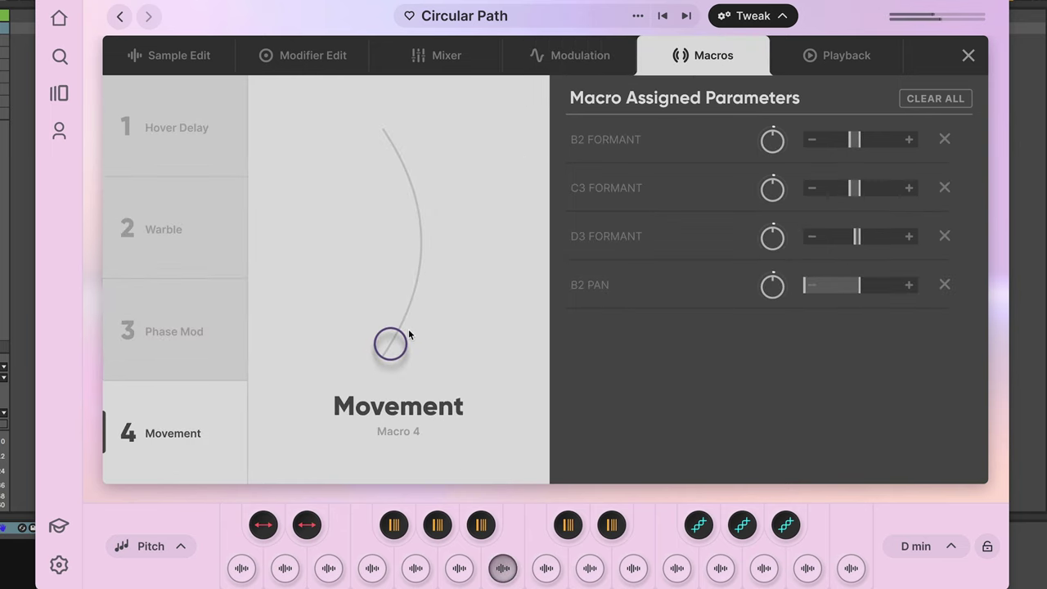
# Step: Sweep Movement up, narrow its B2 Pan range, then drop Movement back to minimum
pyautogui.moveTo(397, 334); pyautogui.dragTo(390, 141)
pyautogui.moveTo(805, 287); pyautogui.dragTo(874, 294)
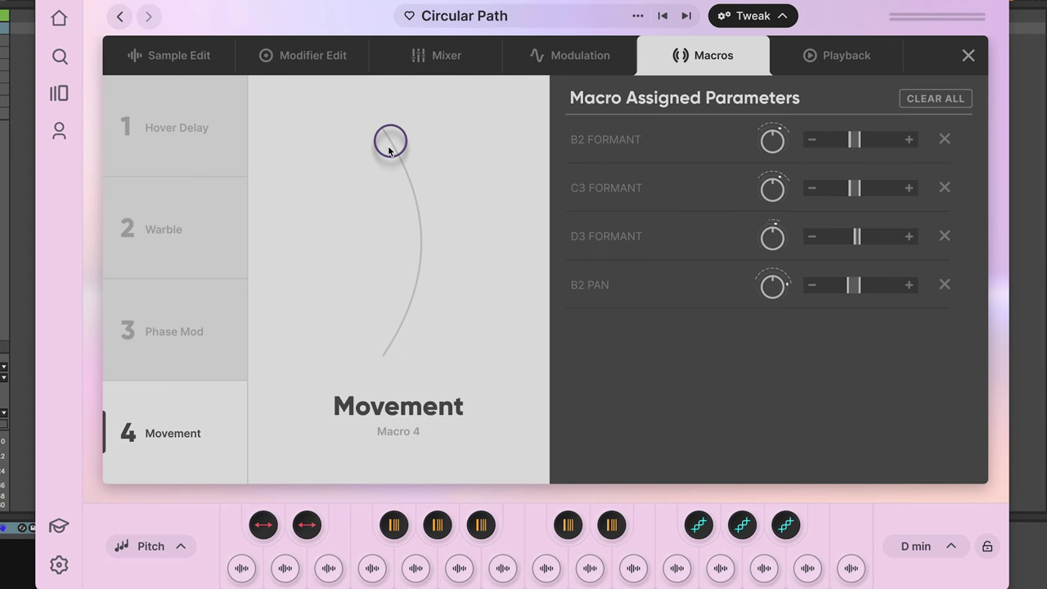
pyautogui.moveTo(389, 150); pyautogui.dragTo(390, 343)
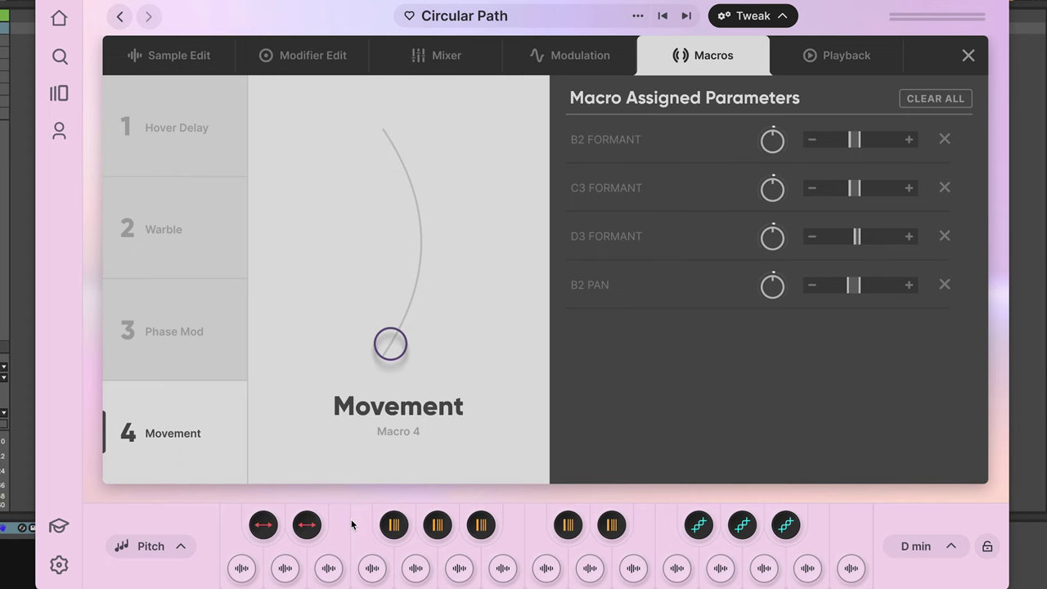
pyautogui.click(507, 548)
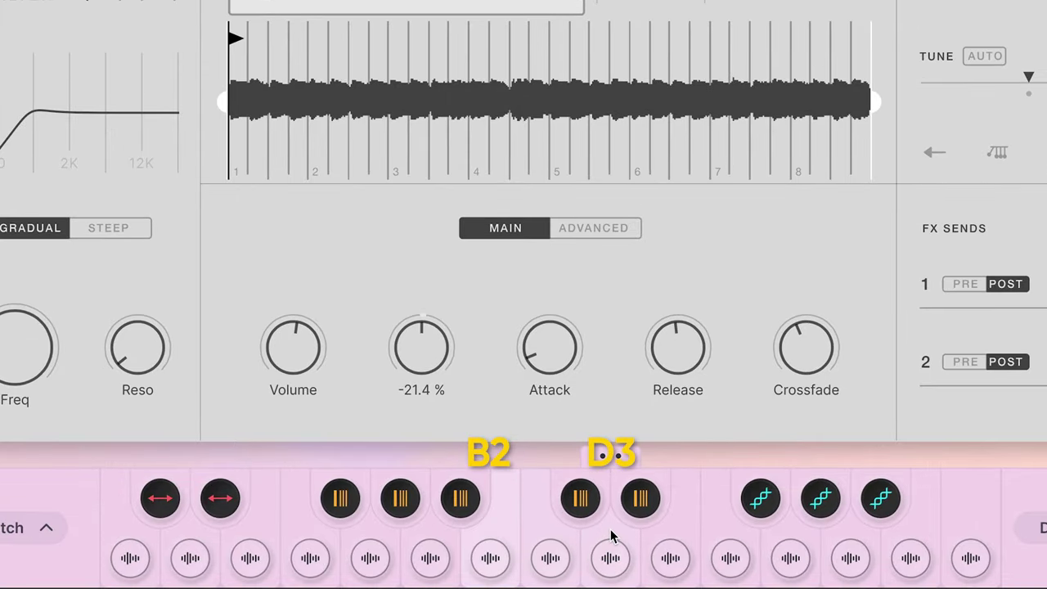
# Step: Centre the pan and apply B2's pan setup to the selected keys C3 and D3
pyautogui.doubleClick(421, 343)
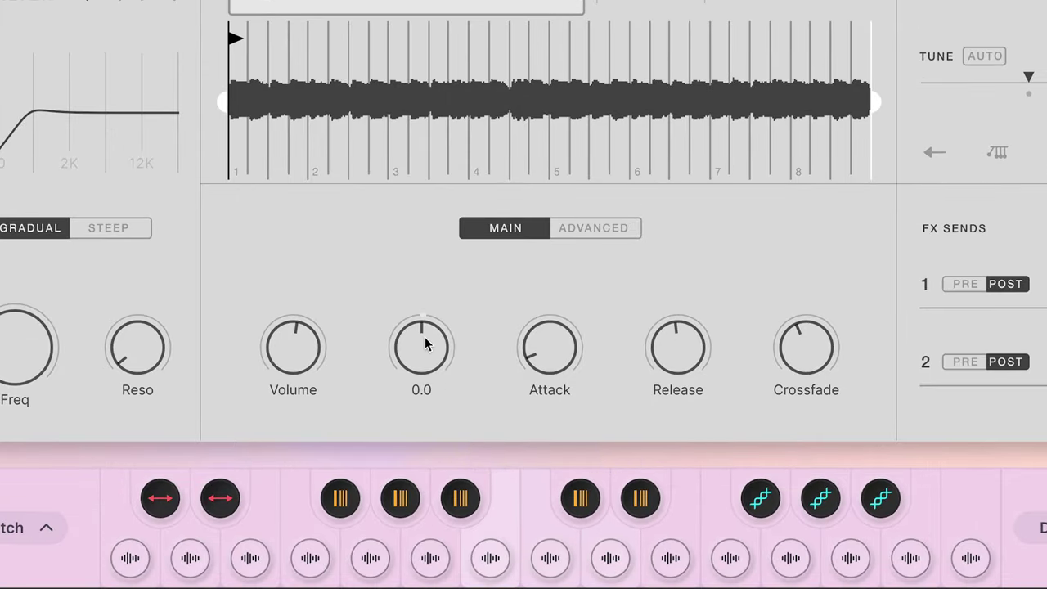
pyautogui.rightClick(424, 337)
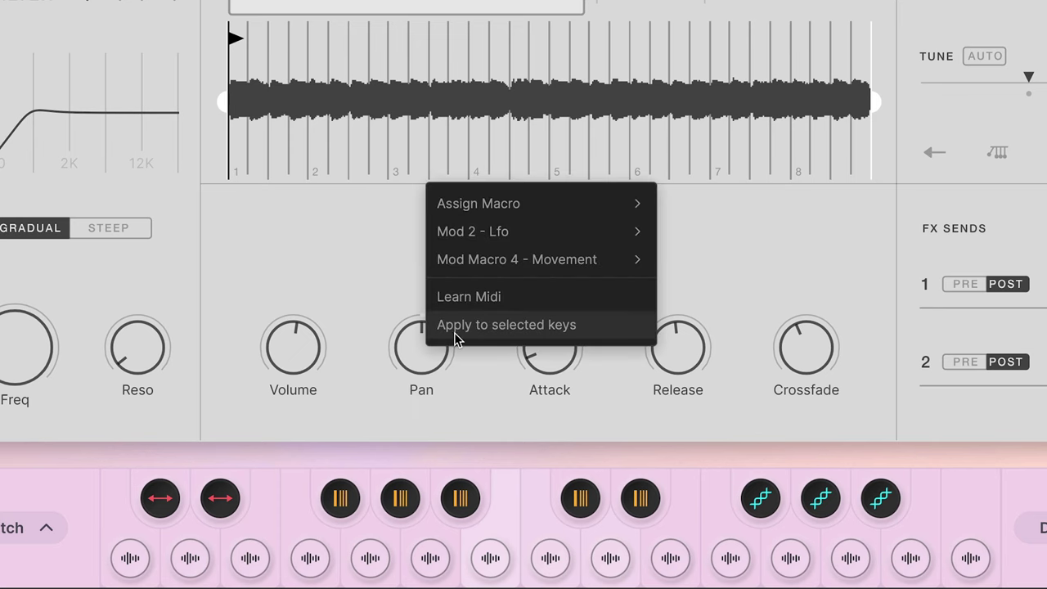
pyautogui.click(454, 332)
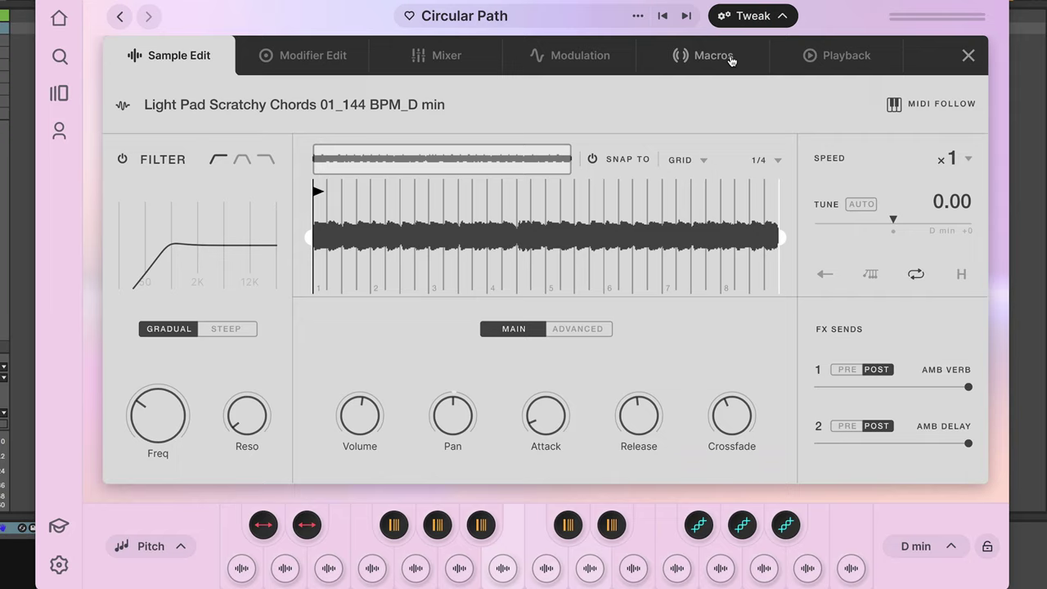
pyautogui.click(730, 60)
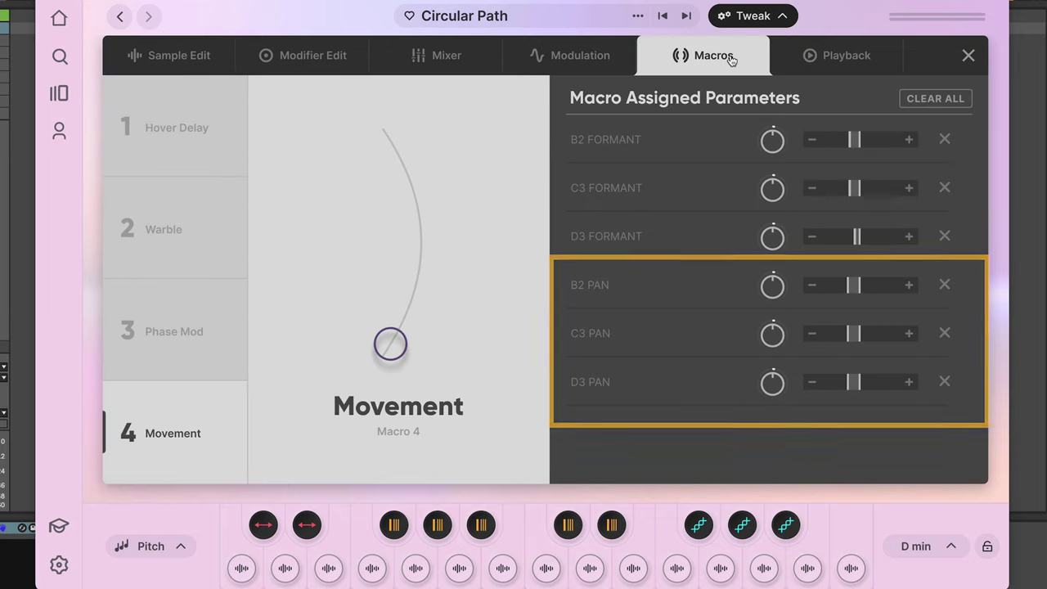
pyautogui.moveTo(390, 343); pyautogui.dragTo(390, 141)
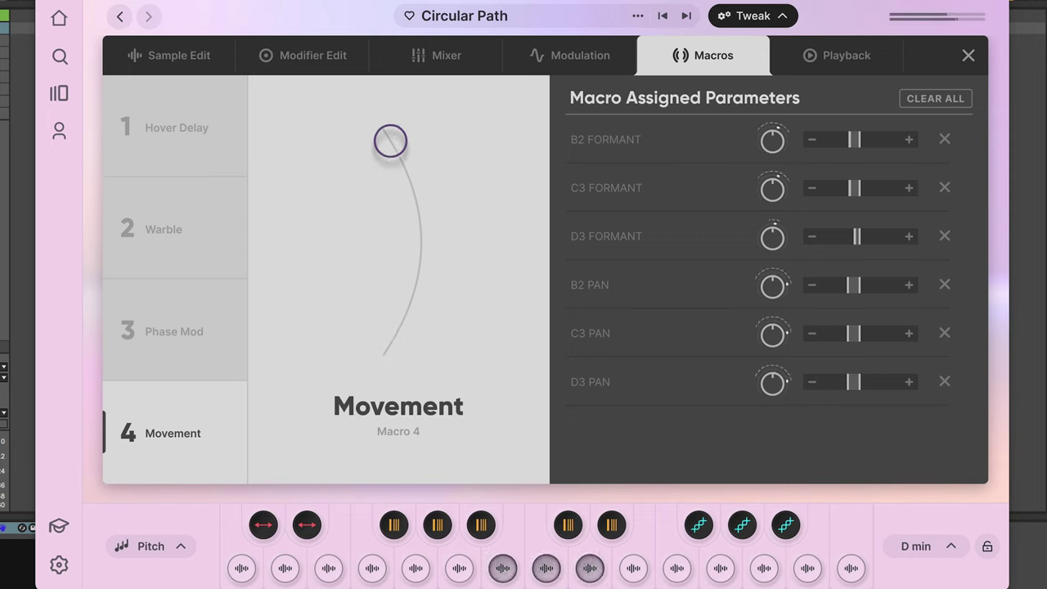
pyautogui.moveTo(386, 153); pyautogui.dragTo(389, 346)
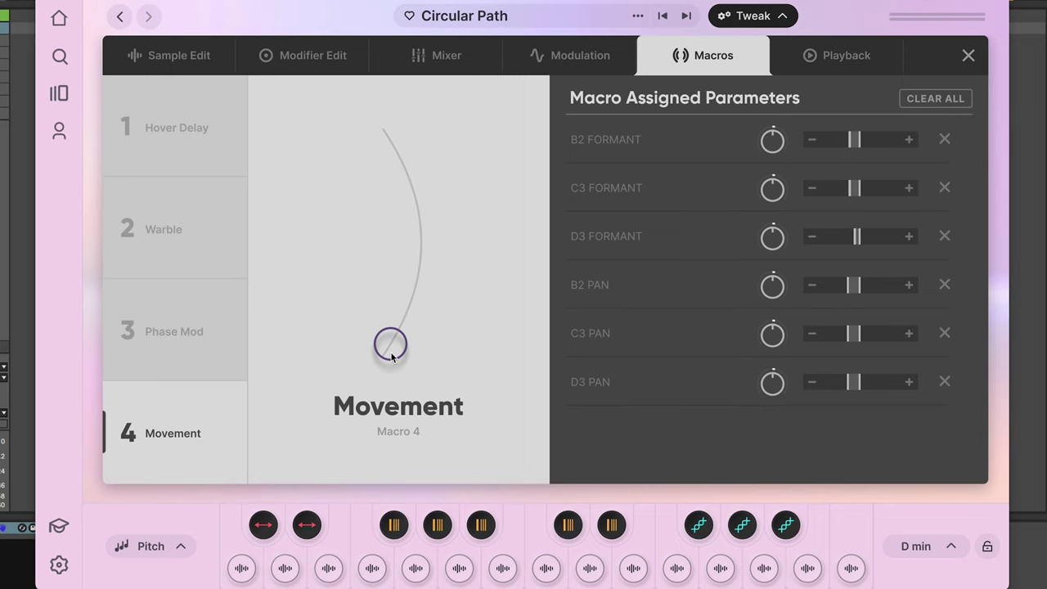
pyautogui.moveTo(391, 356); pyautogui.dragTo(441, 79)
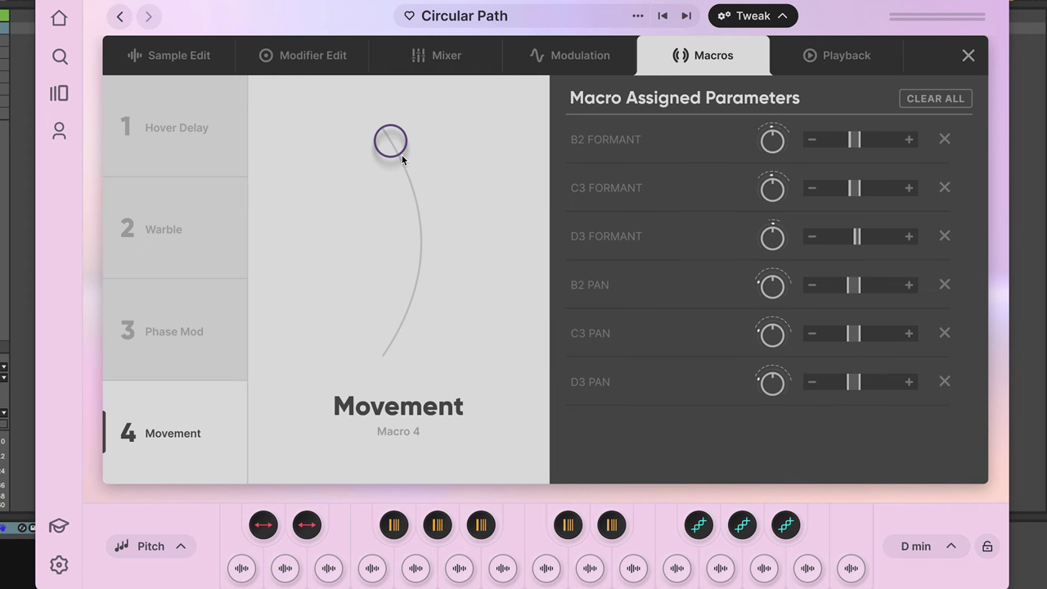
pyautogui.moveTo(390, 145); pyautogui.dragTo(381, 561)
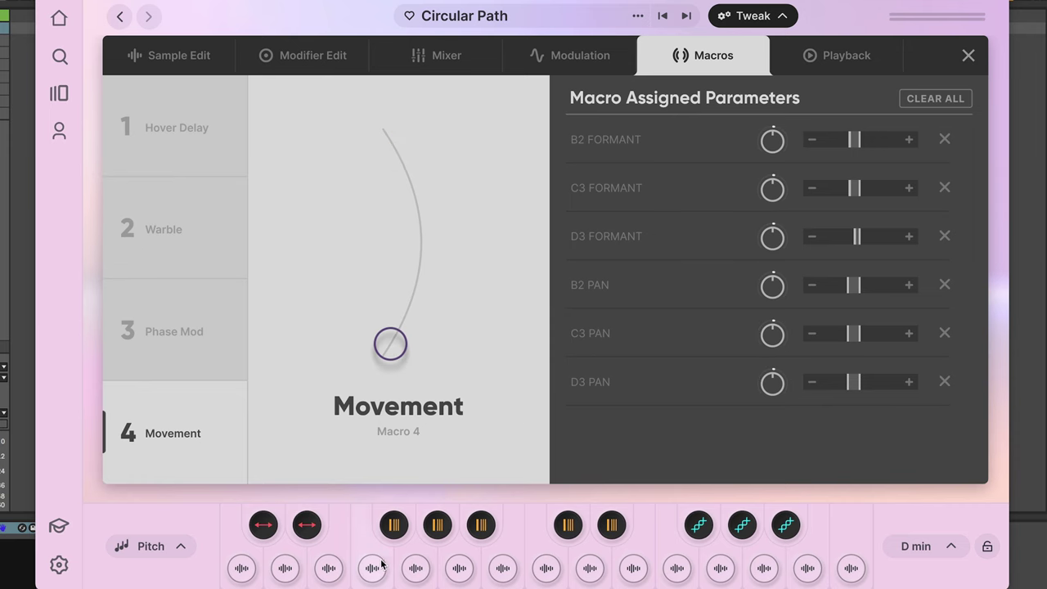
# Step: Insert a Reverb into the master's empty FX slot, between Chorus and Limiter
pyautogui.click(426, 68)
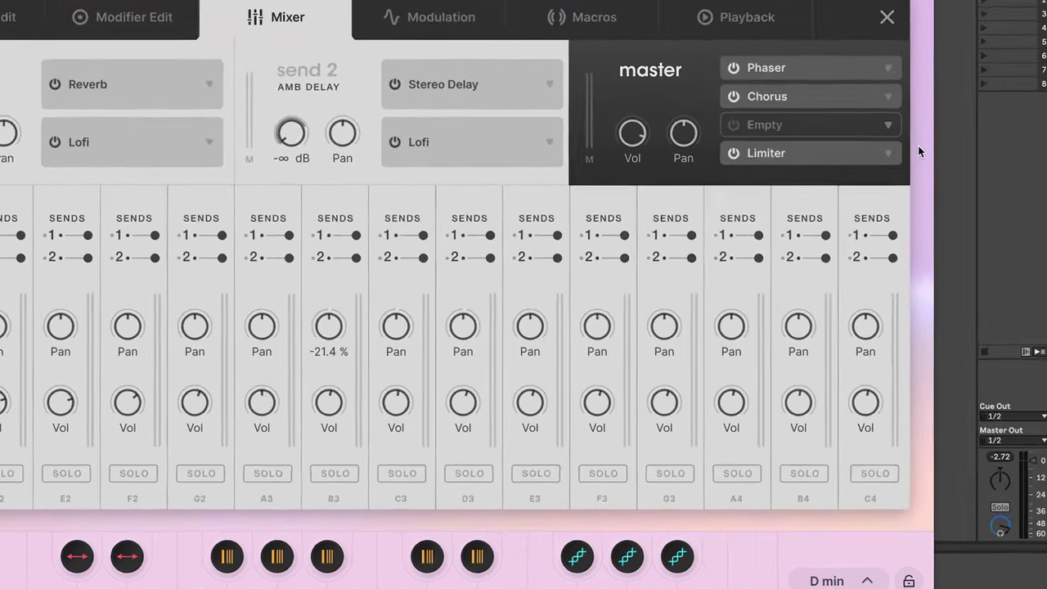
pyautogui.click(882, 124)
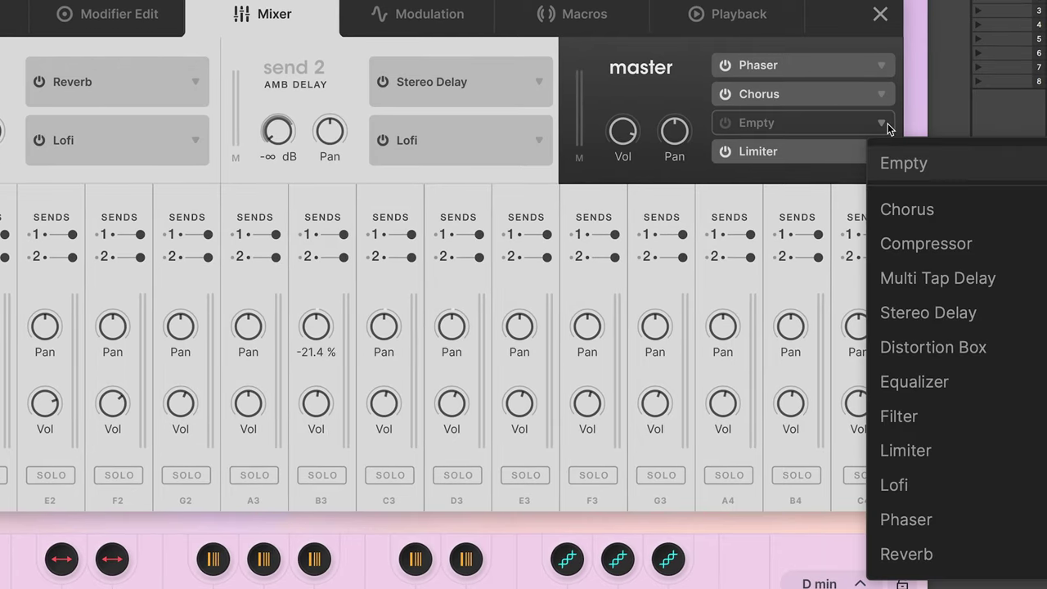
pyautogui.click(891, 553)
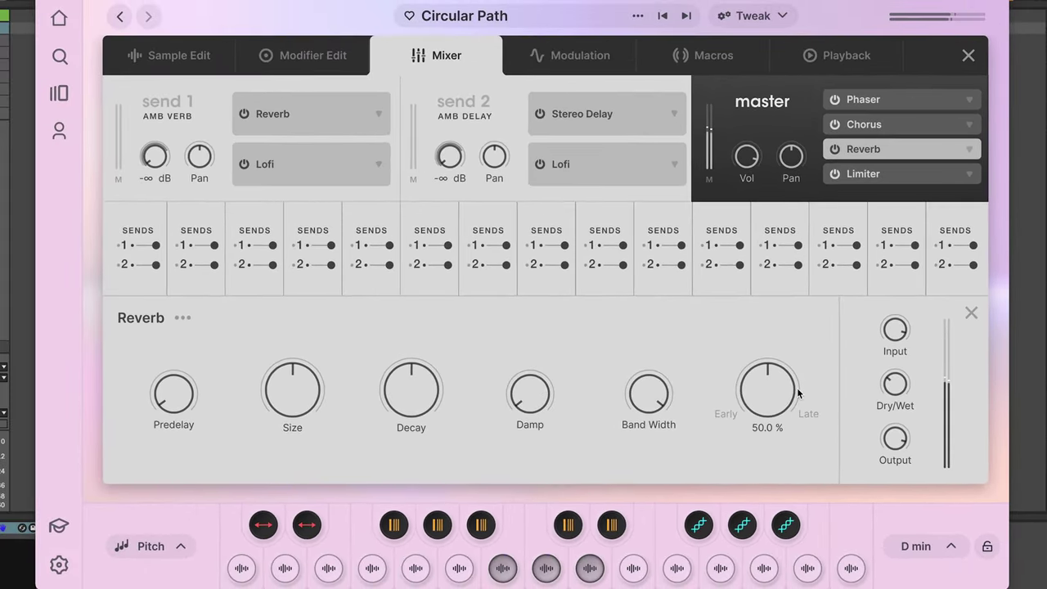
pyautogui.moveTo(891, 383)
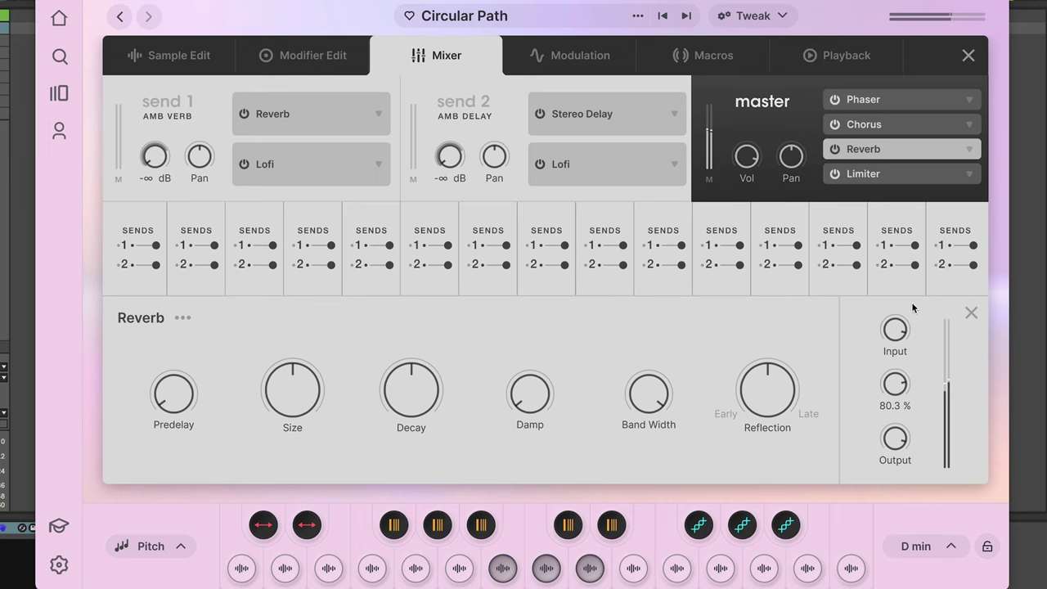
pyautogui.moveTo(408, 429)
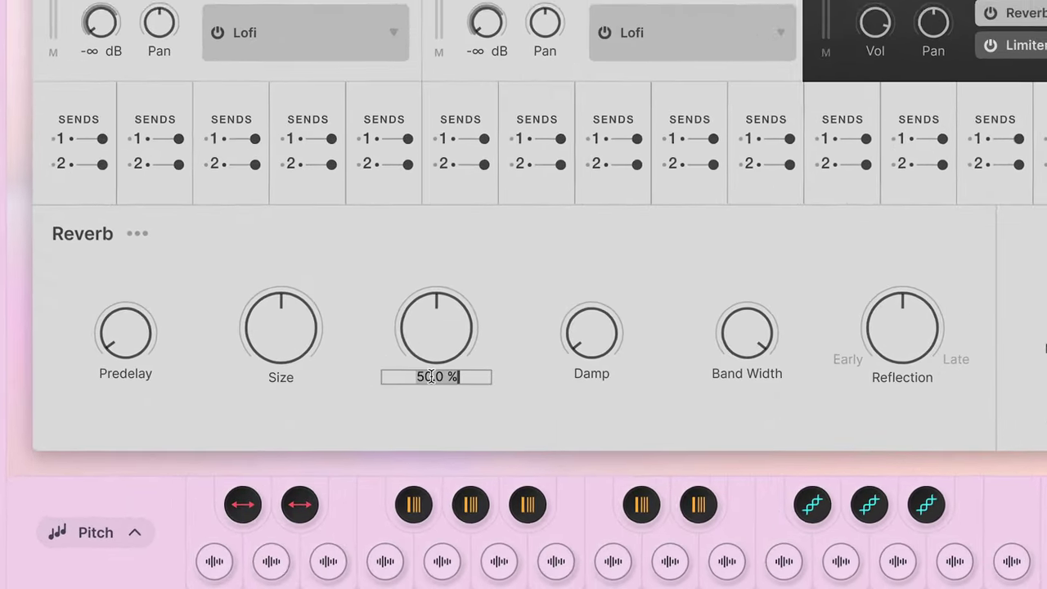
# Step: Set the master Reverb's Size to 80%
pyautogui.scroll(6, 407, 425)
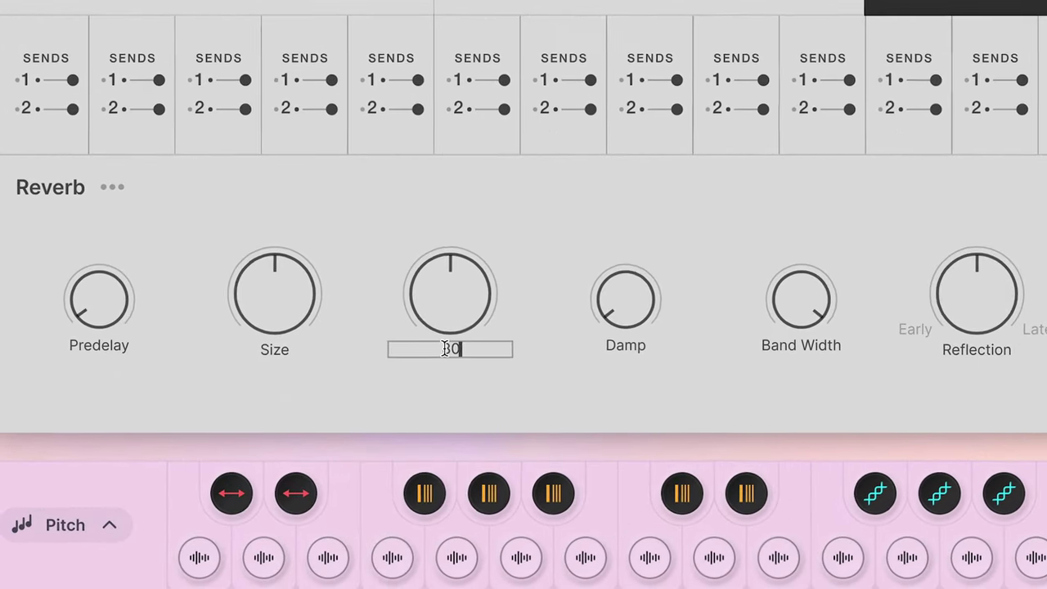
pyautogui.click(287, 349)
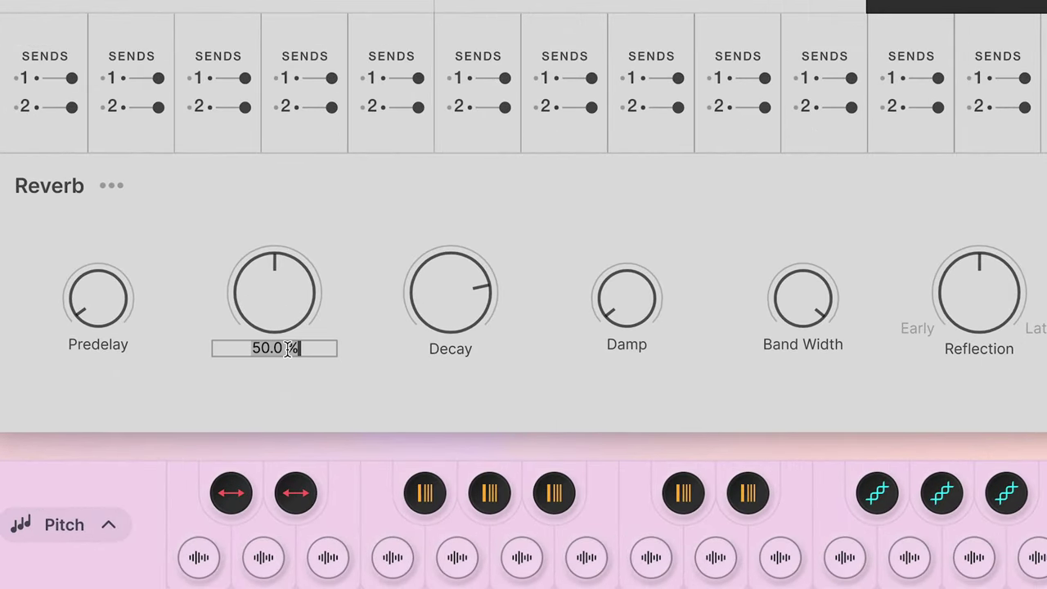
pyautogui.write('80')
pyautogui.press('Return')
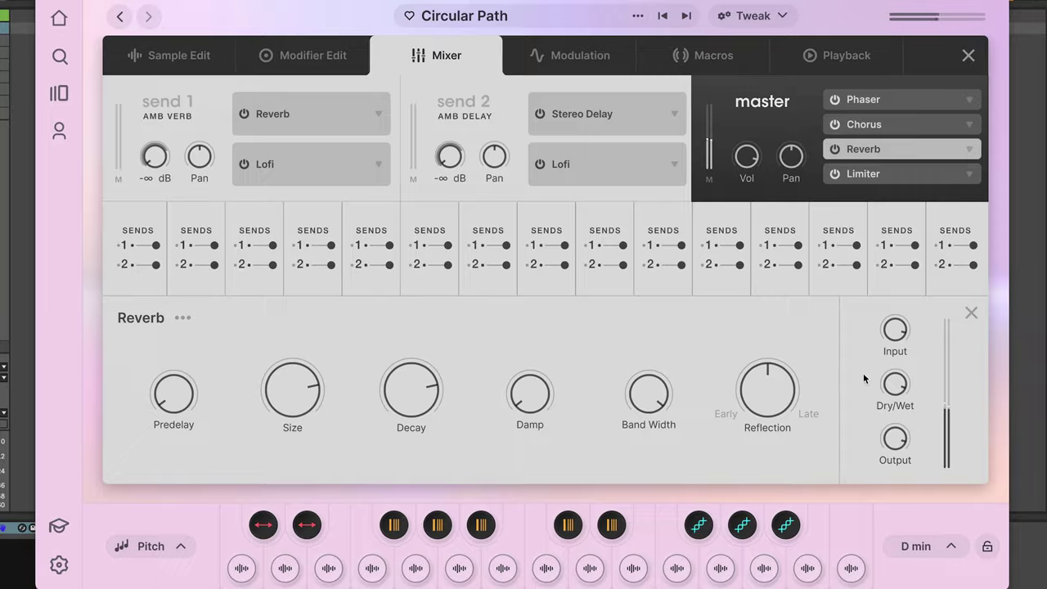
# Step: Reset the reverb Dry/Wet to 0% and assign it to modulator 2 - Lfo
pyautogui.moveTo(900, 384)
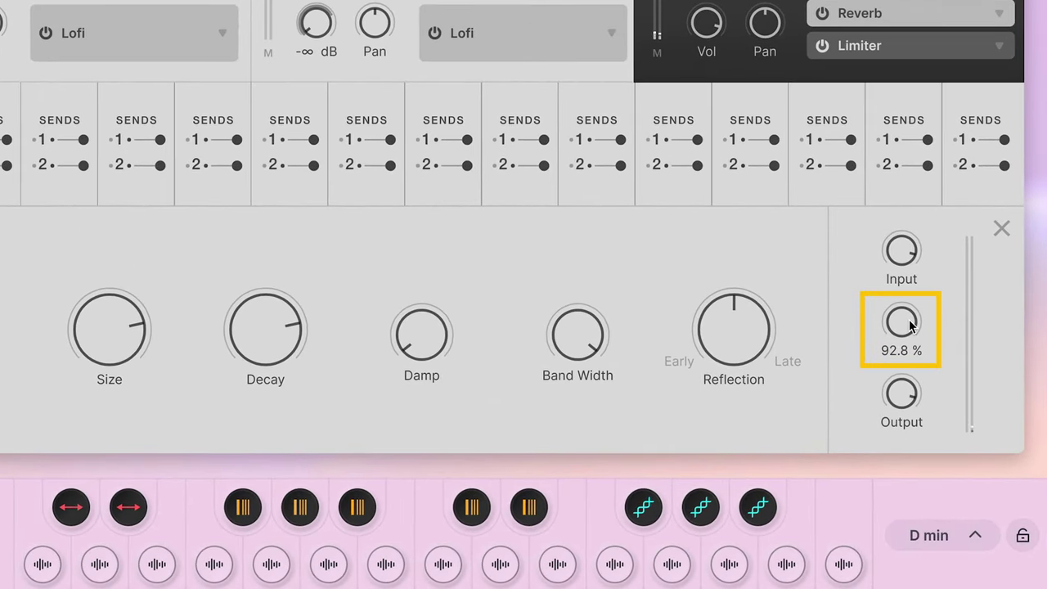
pyautogui.doubleClick(902, 322)
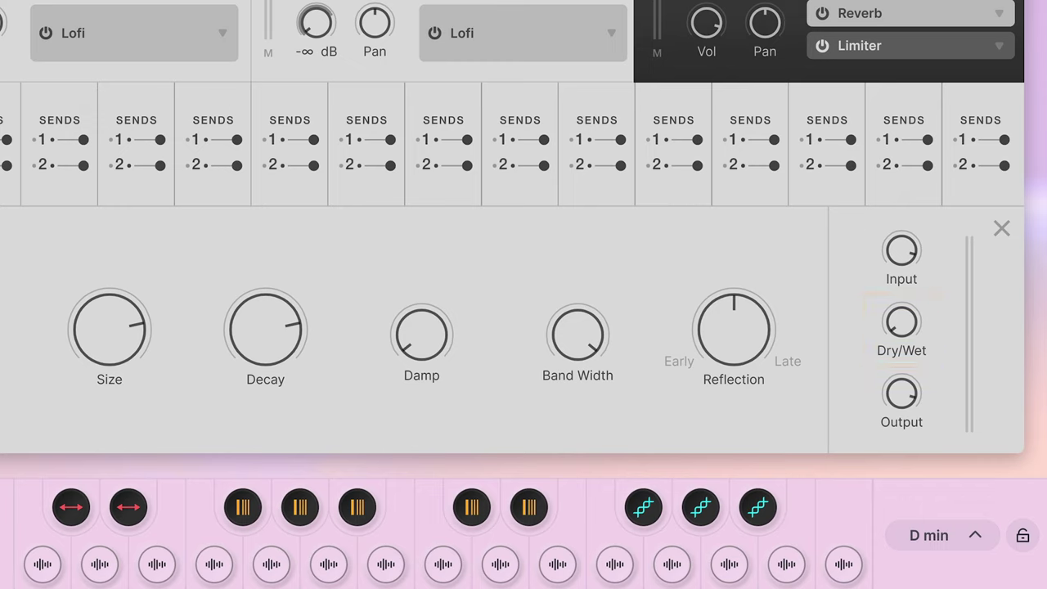
pyautogui.rightClick(901, 321)
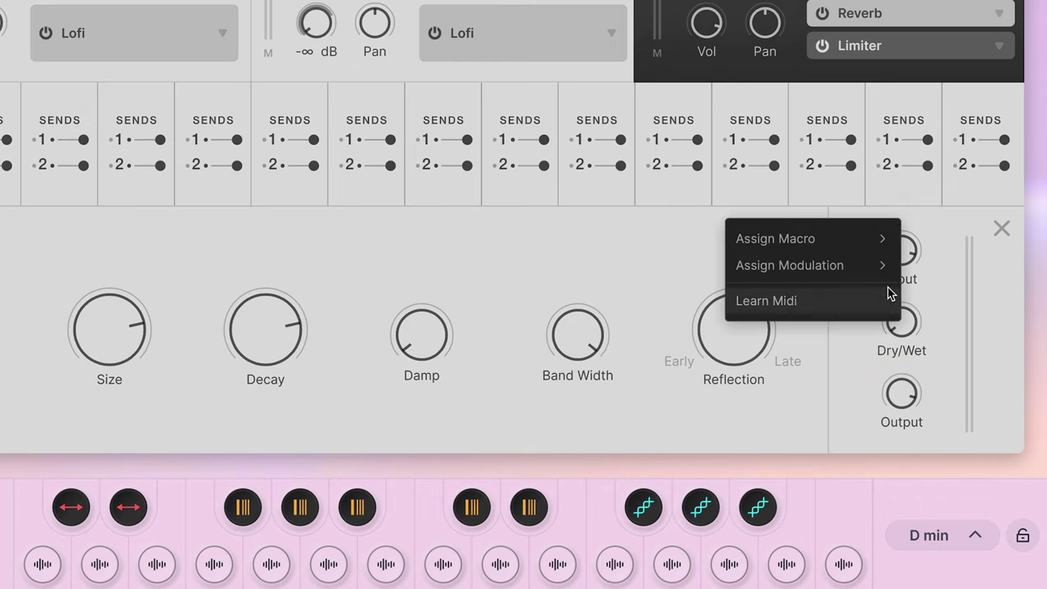
pyautogui.moveTo(878, 273)
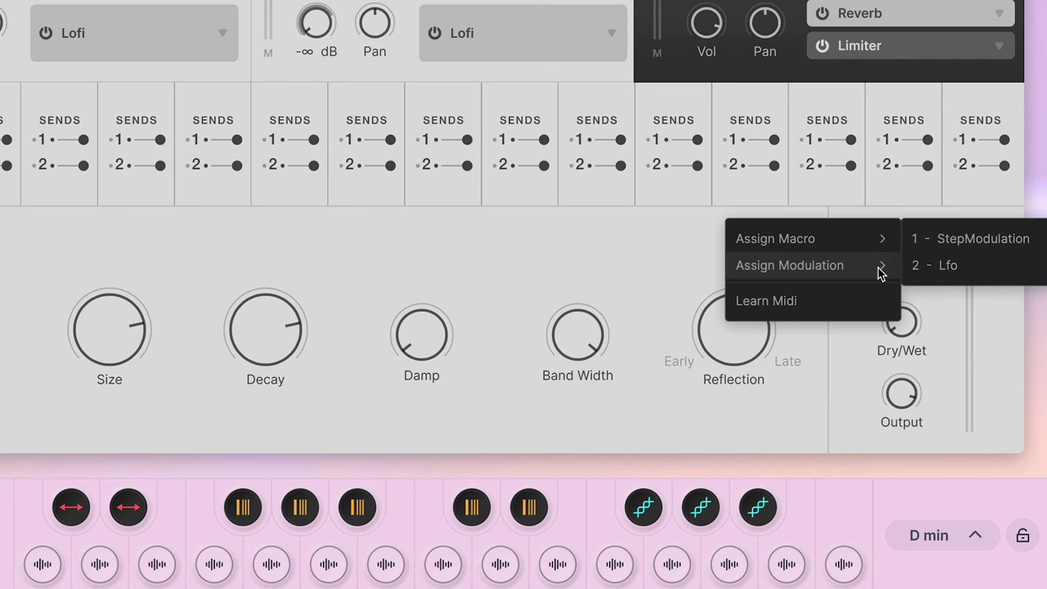
pyautogui.click(928, 267)
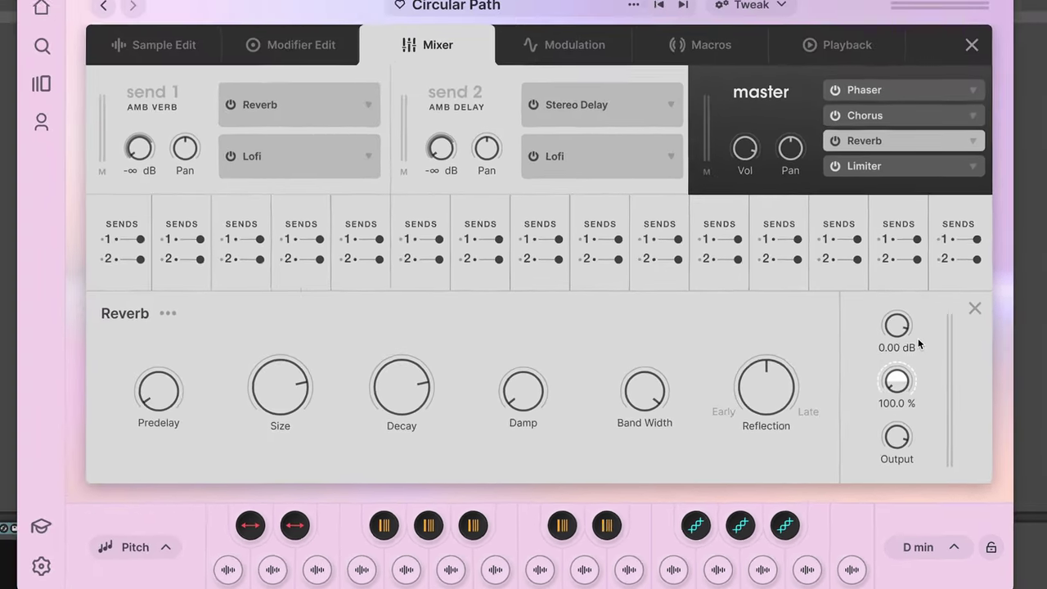
# Step: Reset the LFO's reverb Dry/Wet depth and assign that modulation to macro 4 - Movement
pyautogui.click(576, 57)
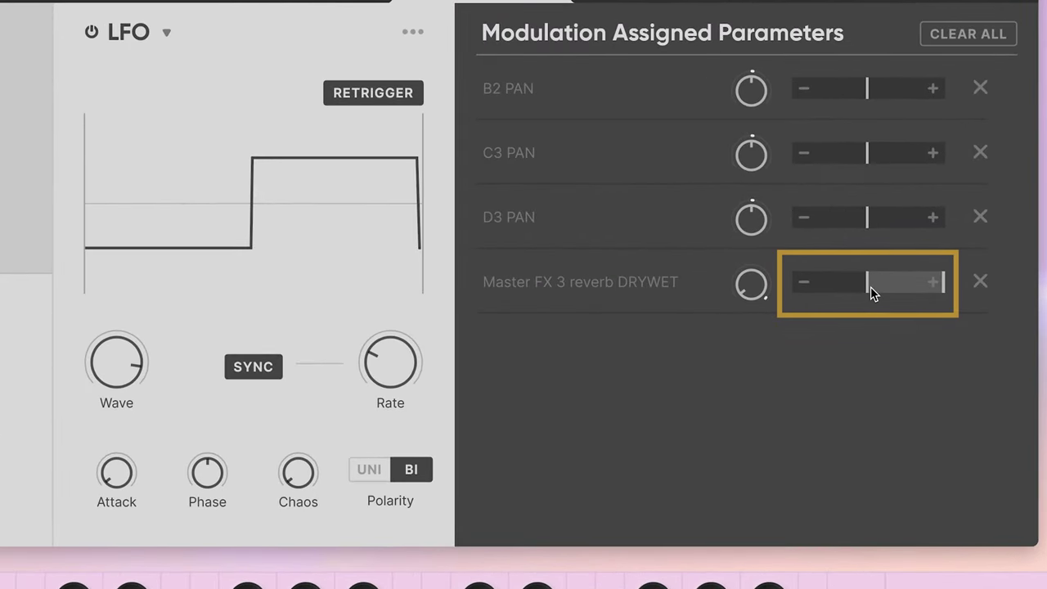
pyautogui.doubleClick(870, 293)
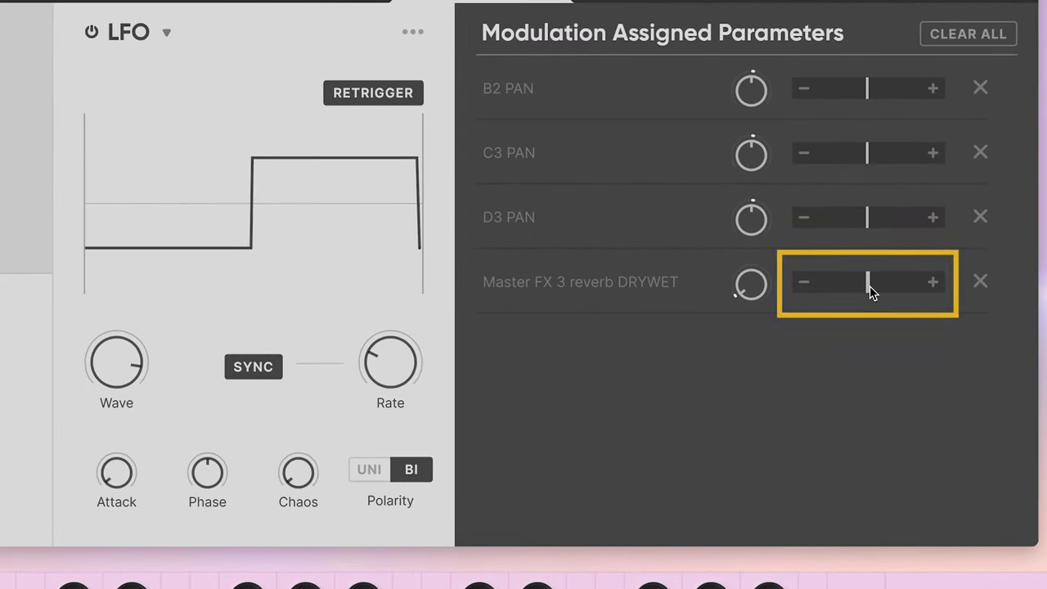
pyautogui.rightClick(748, 293)
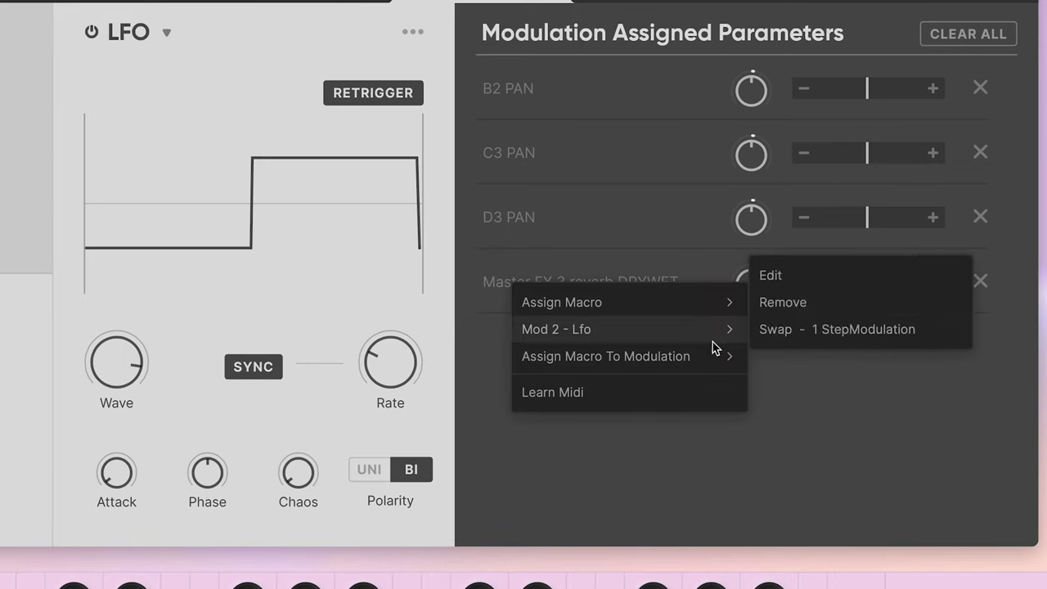
pyautogui.moveTo(706, 354)
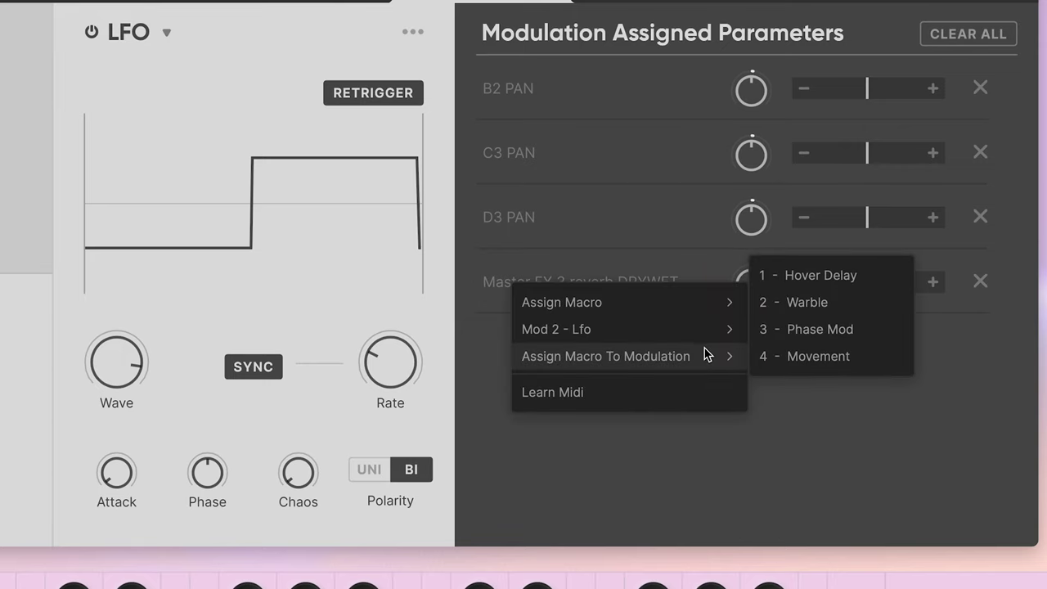
pyautogui.click(787, 358)
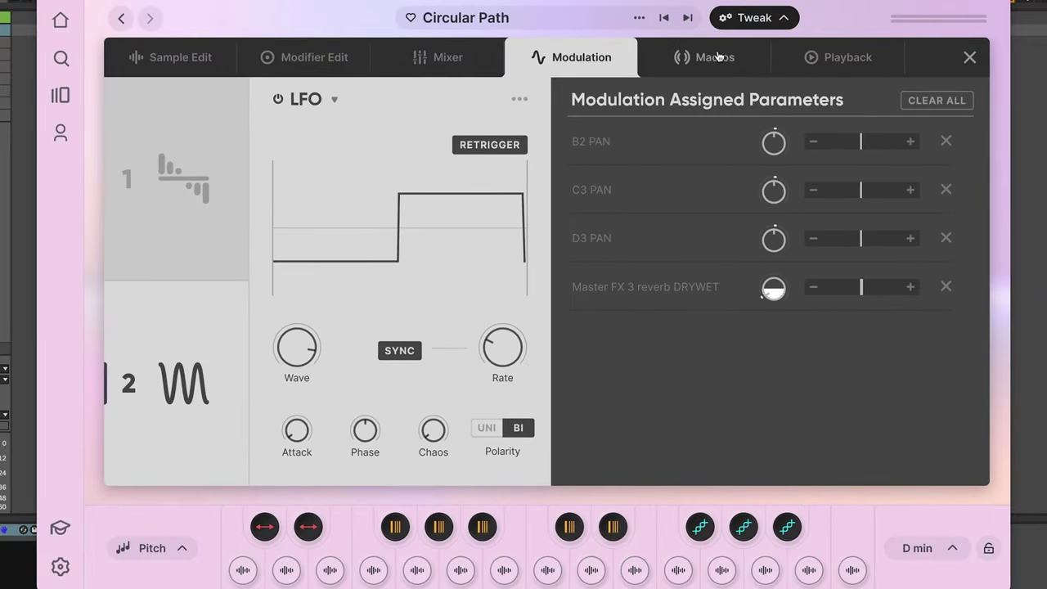
pyautogui.click(718, 56)
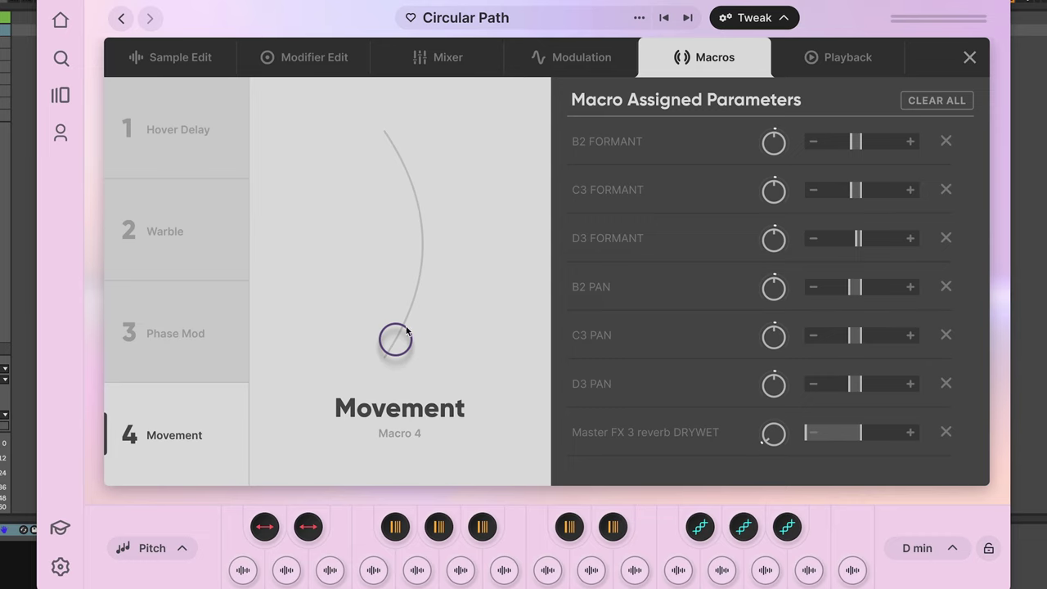
# Step: Narrow Movement's reverb Dry/Wet range in two passes, sweeping the macro up and down to test
pyautogui.moveTo(406, 333); pyautogui.dragTo(419, 237)
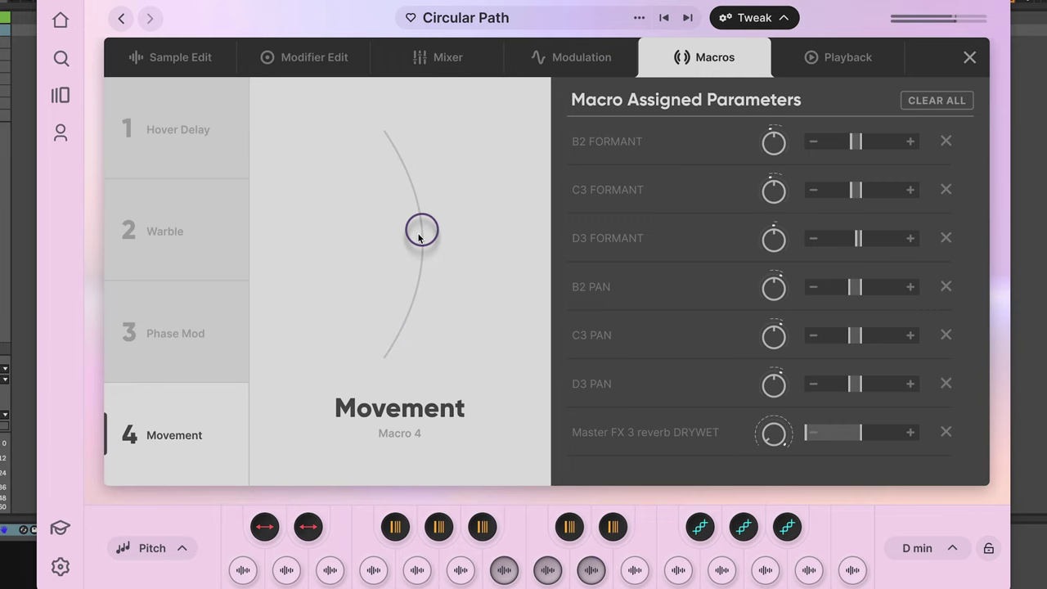
pyautogui.moveTo(812, 424)
pyautogui.mouseDown()
pyautogui.moveTo(851, 429)
pyautogui.moveTo(825, 411)
pyautogui.mouseUp()
pyautogui.moveTo(434, 236); pyautogui.dragTo(428, 17)
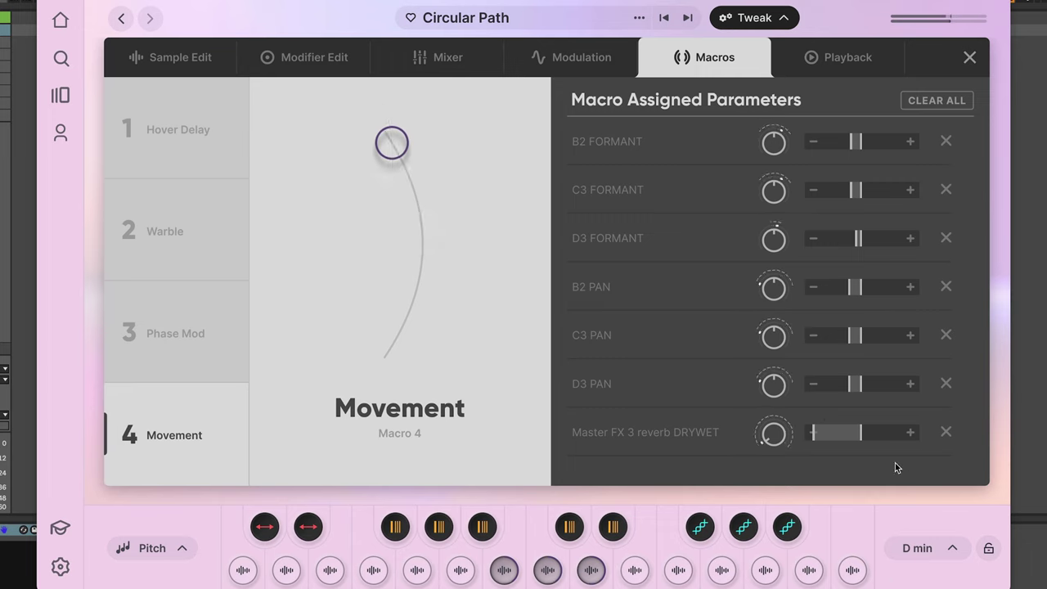
pyautogui.moveTo(810, 431); pyautogui.dragTo(845, 428)
pyautogui.moveTo(417, 197); pyautogui.dragTo(387, 384)
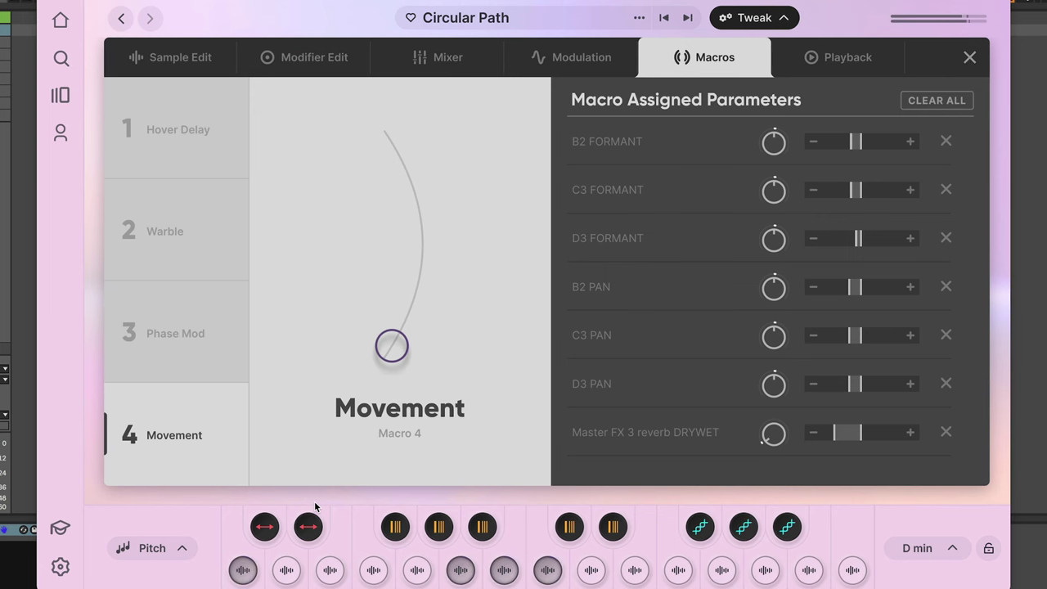
pyautogui.moveTo(416, 335); pyautogui.dragTo(414, 146)
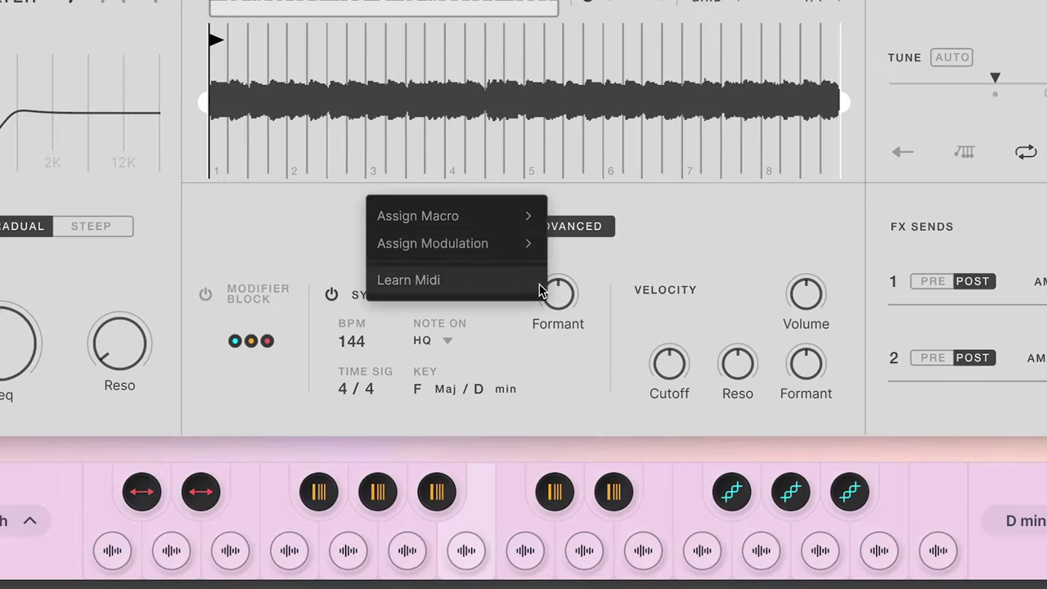
# Step: Turn the LFO's Wave knob to the square shape
pyautogui.moveTo(502, 247)
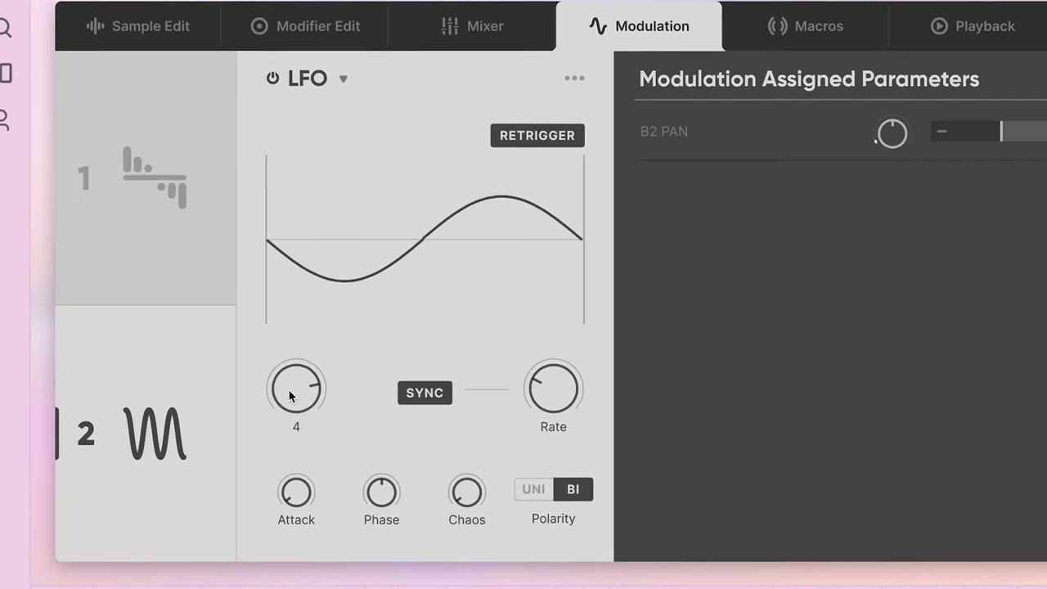
pyautogui.moveTo(291, 381); pyautogui.dragTo(291, 387)
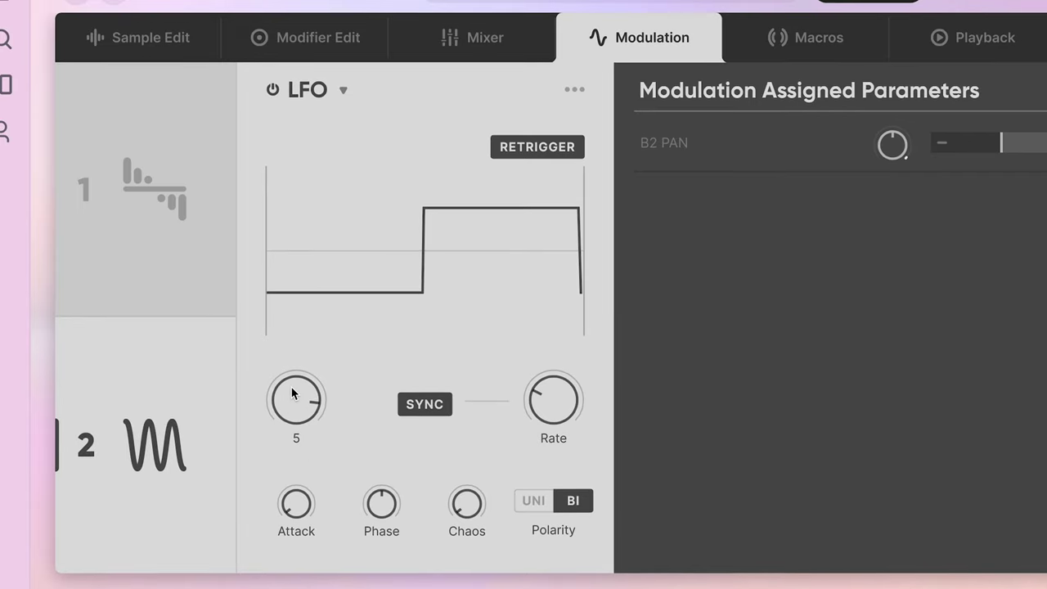